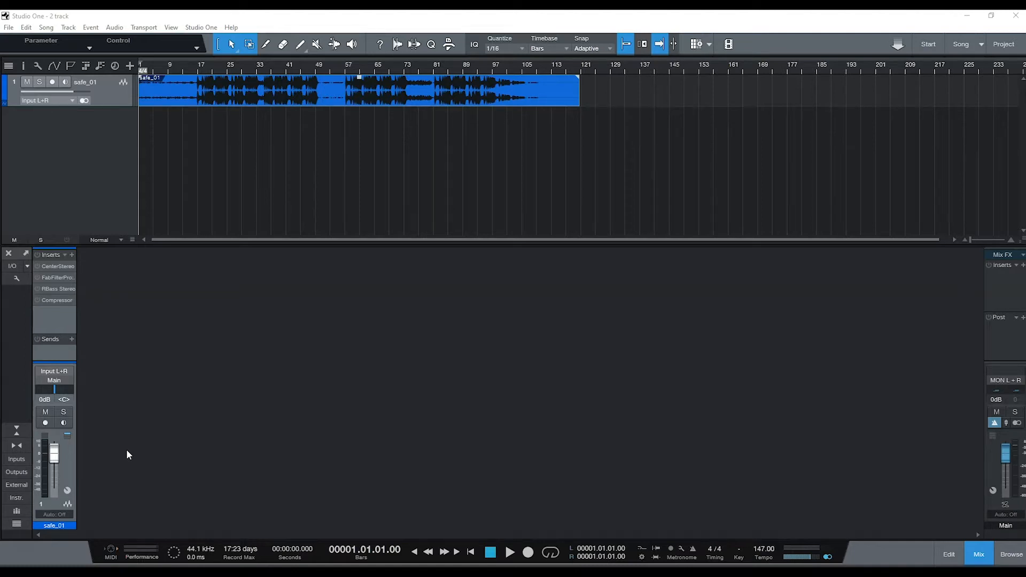
Step: Audition the safe_01 track and lower its channel volume to about -10.1 dB
{"action": "key", "text": "space"}
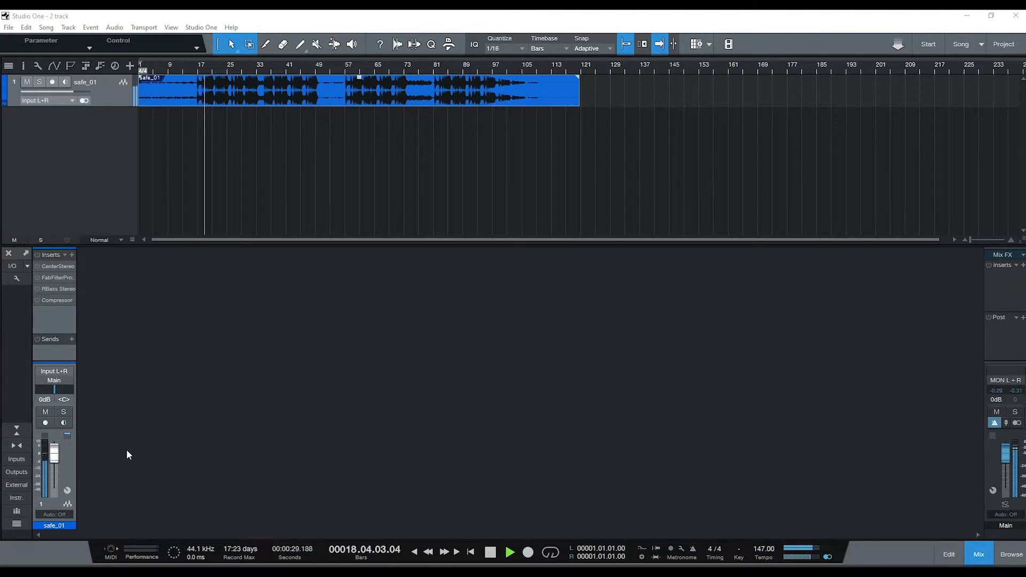
{"action": "key", "text": "space"}
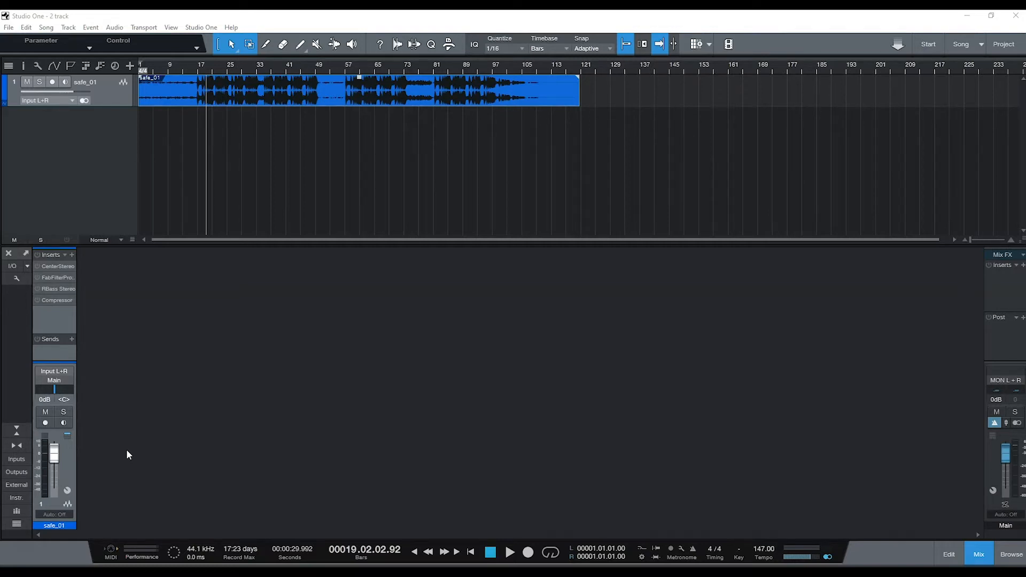
{"action": "left_click", "coordinate": [55, 453]}
{"action": "left_click_drag", "start_coordinate": [54, 454], "coordinate": [53, 475]}
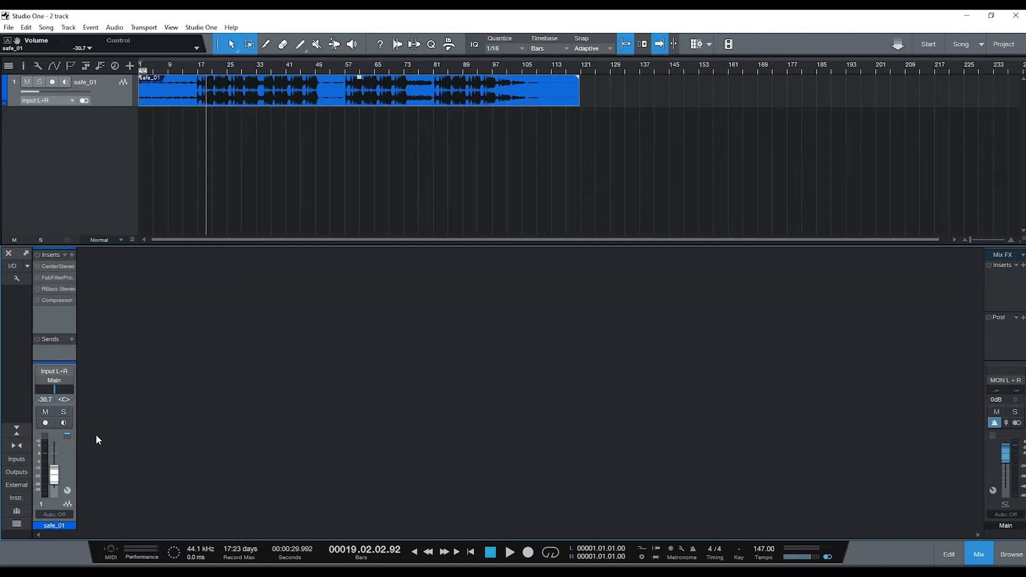
{"action": "key", "text": "space"}
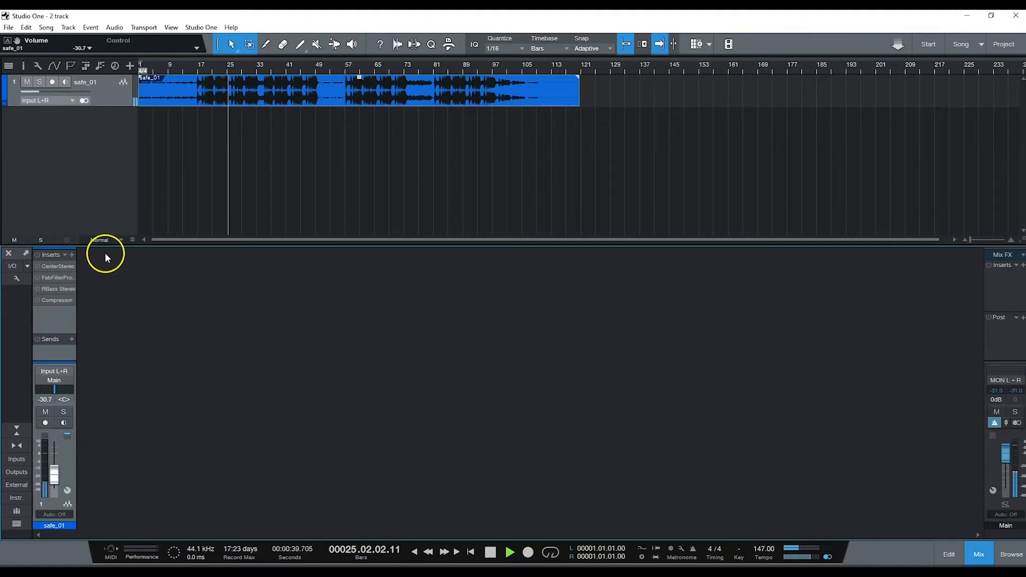
{"action": "left_click_drag", "start_coordinate": [58, 482], "coordinate": [61, 475]}
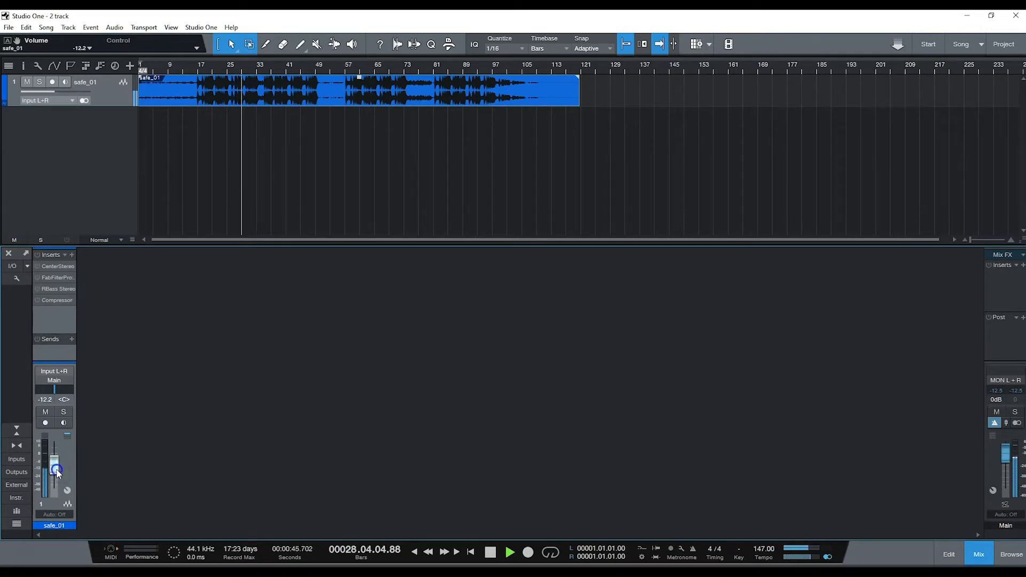
{"action": "left_click_drag", "start_coordinate": [57, 473], "coordinate": [57, 471]}
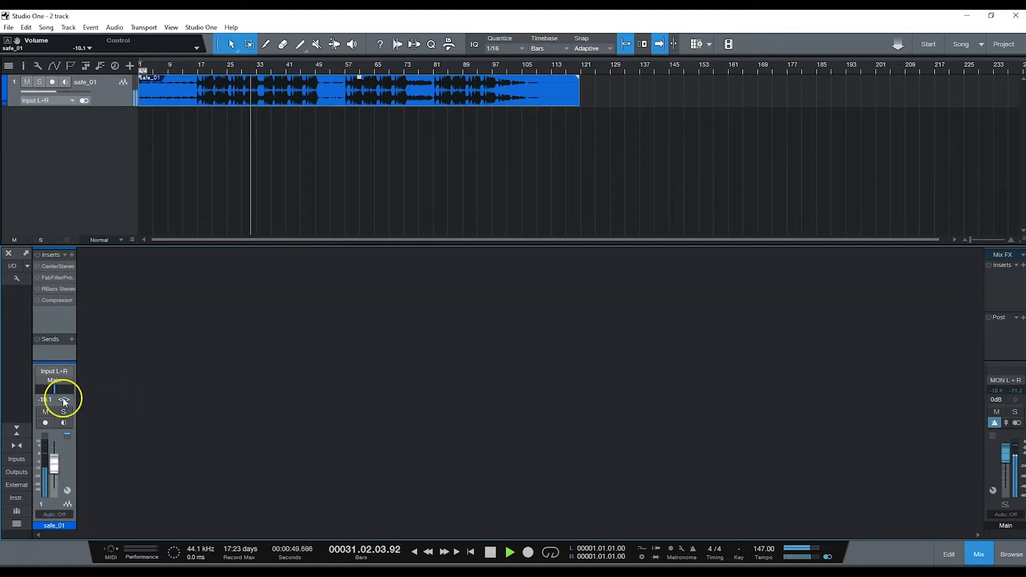
{"action": "key", "text": "space"}
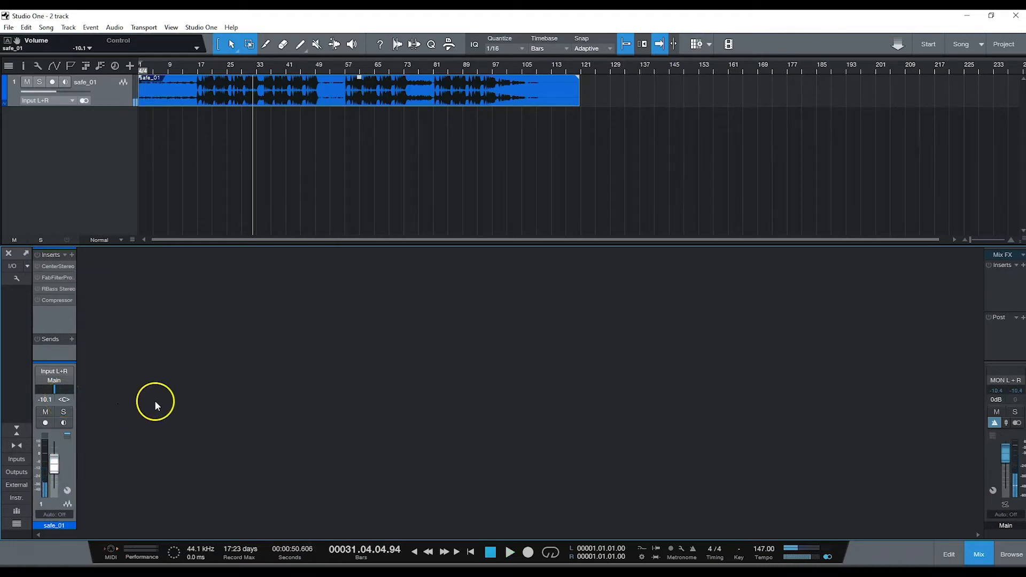
Step: Set a loop range from bar 16 to bar 43 and activate looping
{"action": "left_click_drag", "start_coordinate": [194, 59], "coordinate": [265, 63]}
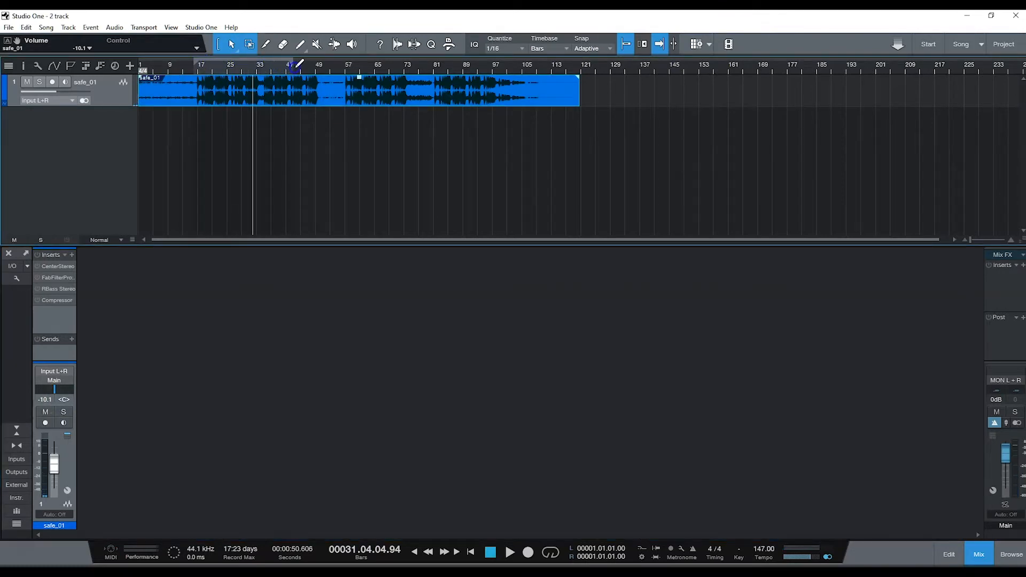
{"action": "left_click_drag", "start_coordinate": [293, 64], "coordinate": [295, 64]}
{"action": "right_click", "coordinate": [275, 70]}
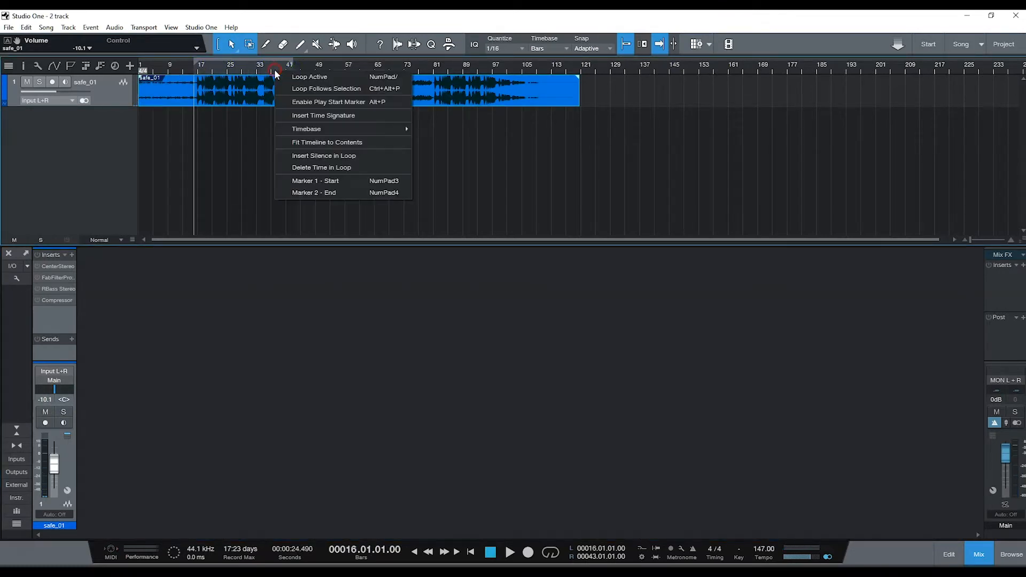
{"action": "left_click", "coordinate": [640, 464]}
{"action": "key", "text": "KP_Divide"}
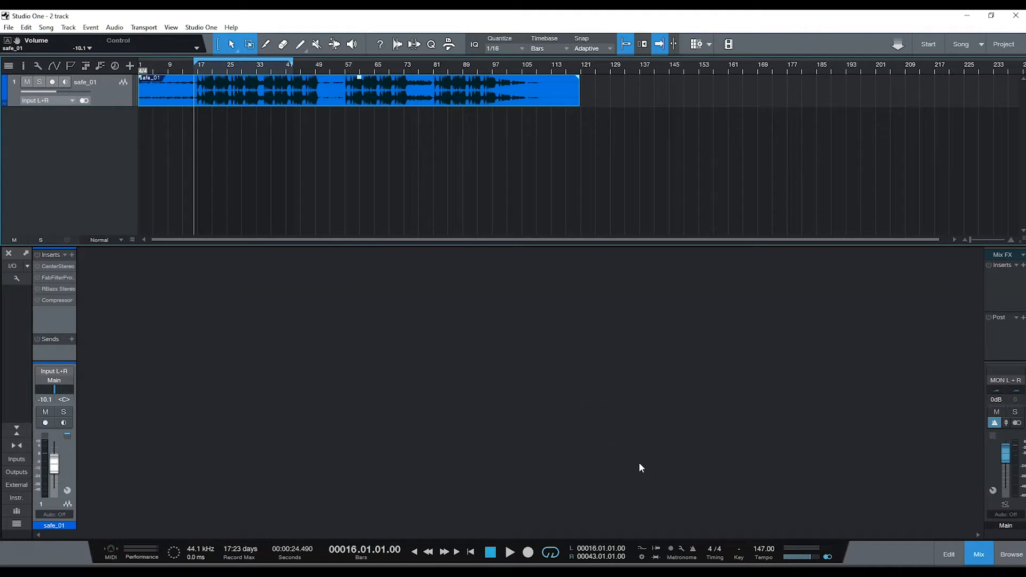
Step: In the track's Center insert, turn Low toward center, High toward sides and Punch to about 6.9, then enable the insert and start playback
{"action": "left_click", "coordinate": [46, 267]}
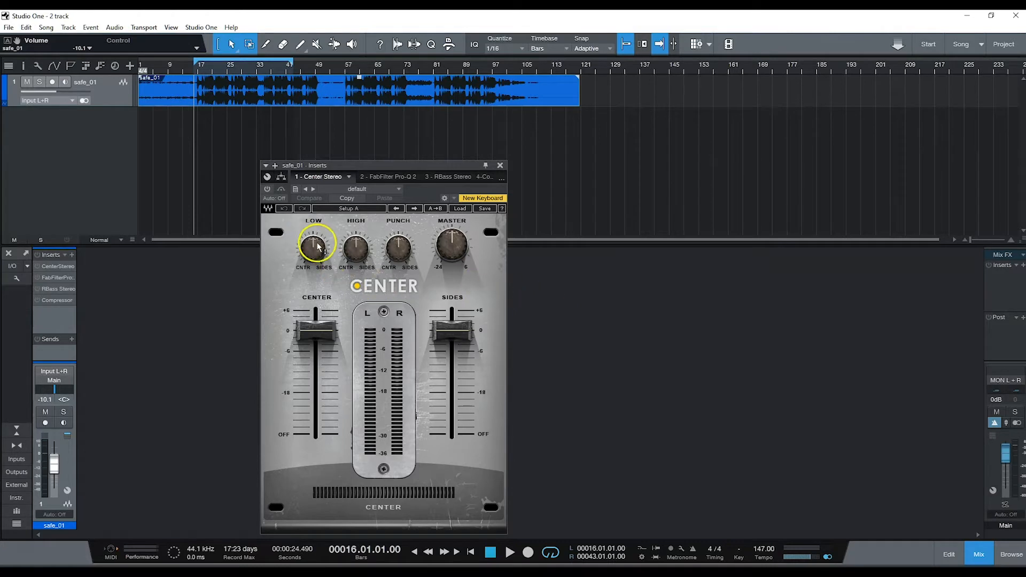
{"action": "left_click_drag", "start_coordinate": [315, 248], "coordinate": [314, 417]}
{"action": "left_click_drag", "start_coordinate": [359, 259], "coordinate": [359, 120]}
{"action": "left_click_drag", "start_coordinate": [398, 245], "coordinate": [391, 265]}
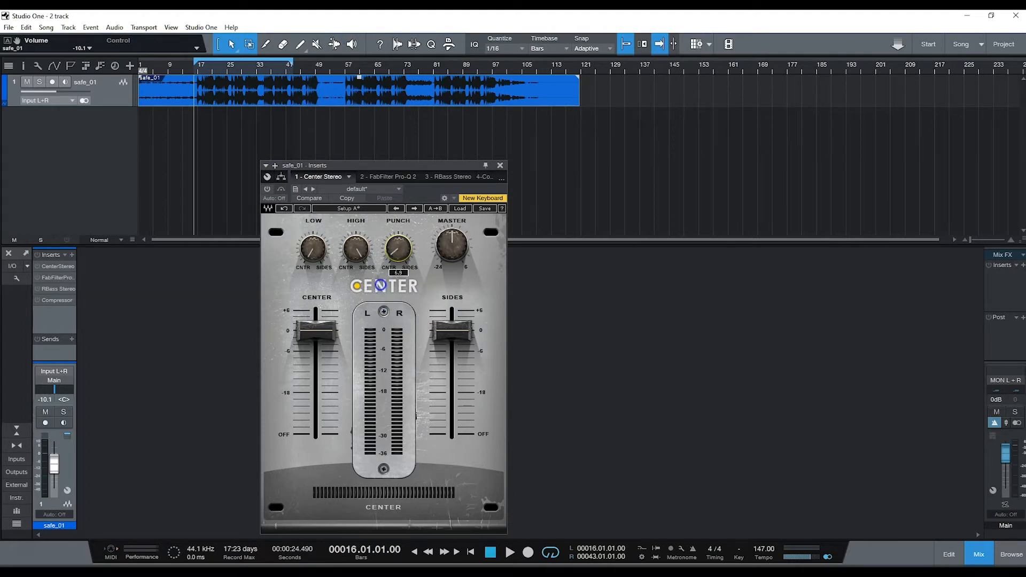
{"action": "left_click", "coordinate": [265, 189]}
{"action": "key", "text": "space"}
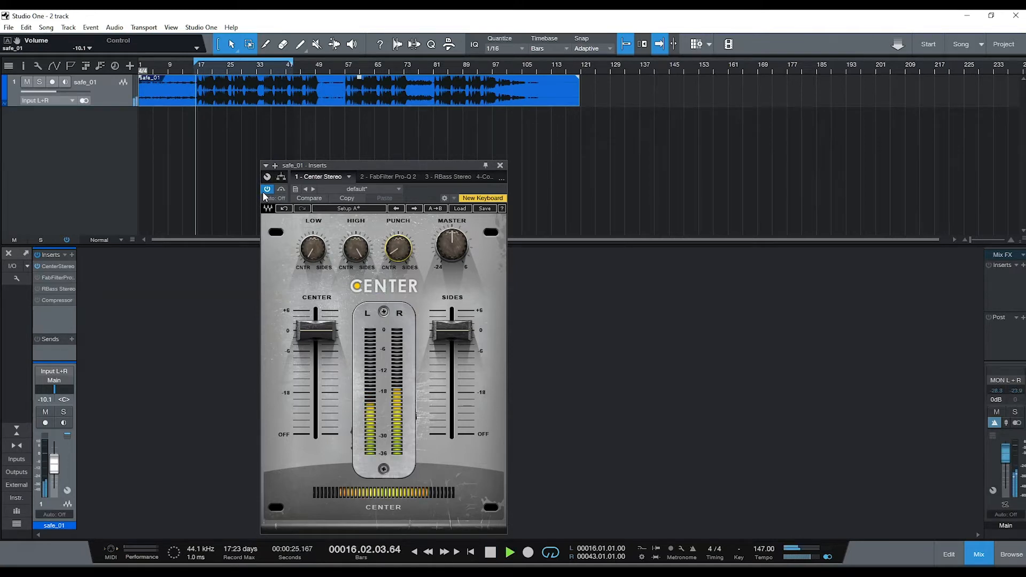
Step: Audition the Center insert with its center level off, then bring that level up to about -5.3 dB
{"action": "left_click", "coordinate": [313, 370]}
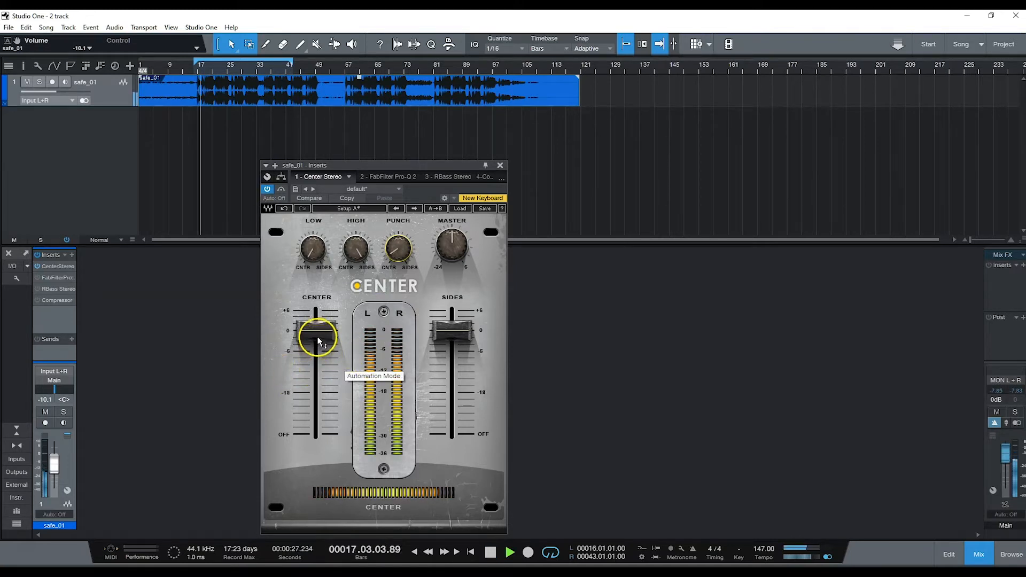
{"action": "left_click_drag", "start_coordinate": [314, 336], "coordinate": [316, 440]}
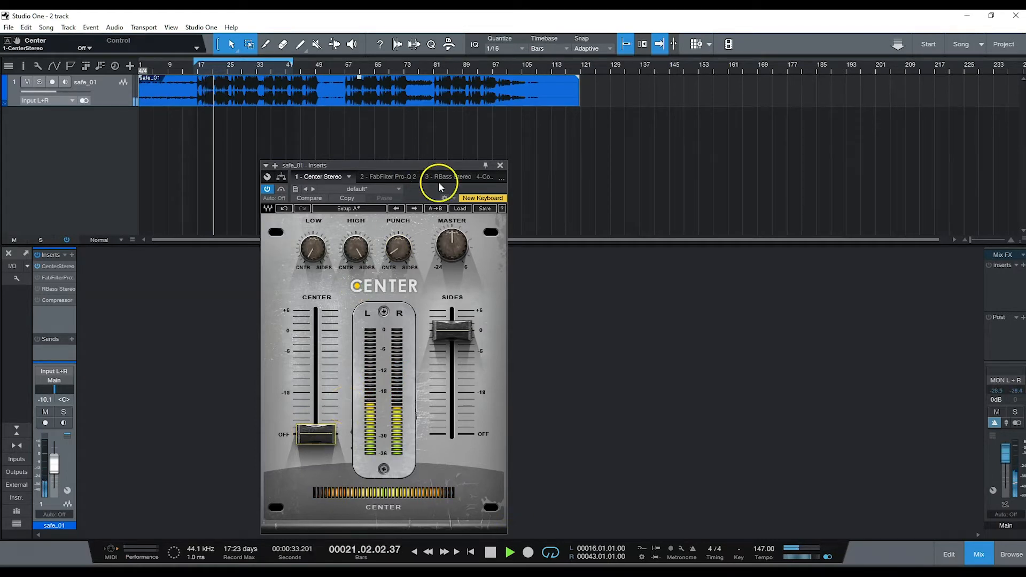
{"action": "left_click_drag", "start_coordinate": [310, 437], "coordinate": [310, 216]}
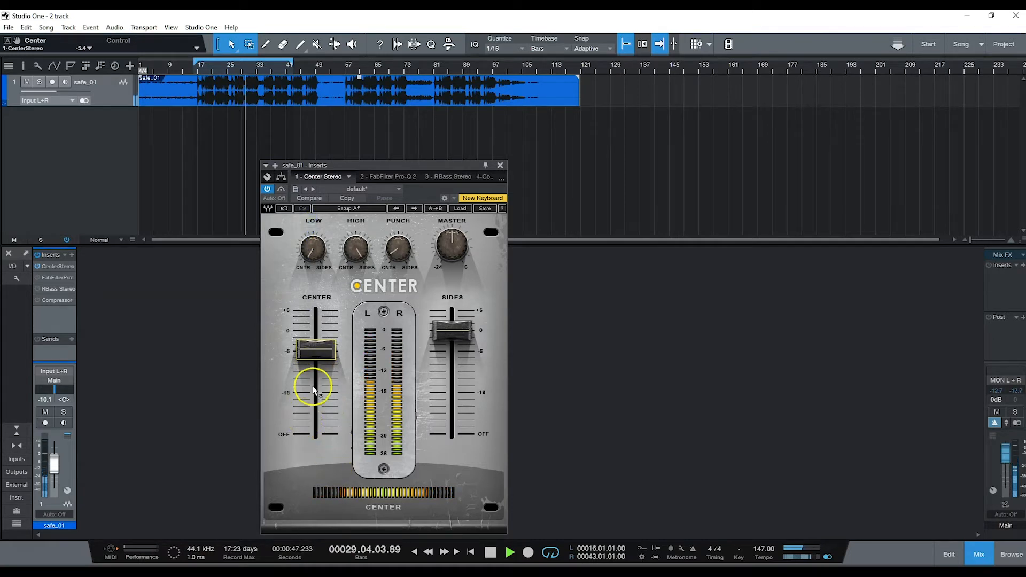
{"action": "left_click_drag", "start_coordinate": [335, 350], "coordinate": [335, 348]}
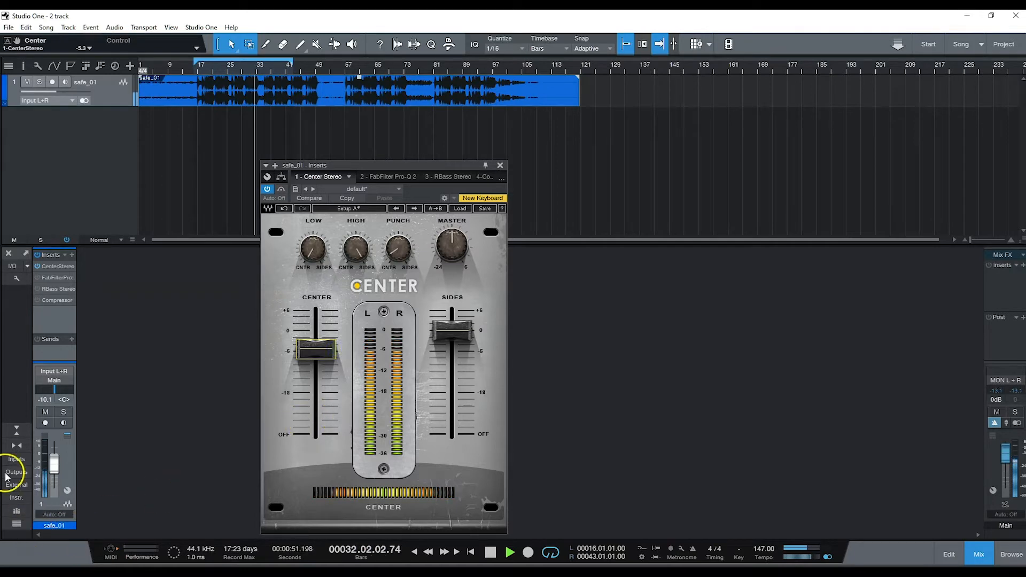
Step: Raise the safe_01 channel volume to -5.4 dB and fine-tune the Center insert's center level to -5.1 dB
{"action": "left_click", "coordinate": [56, 464]}
{"action": "left_click_drag", "start_coordinate": [57, 466], "coordinate": [55, 460]}
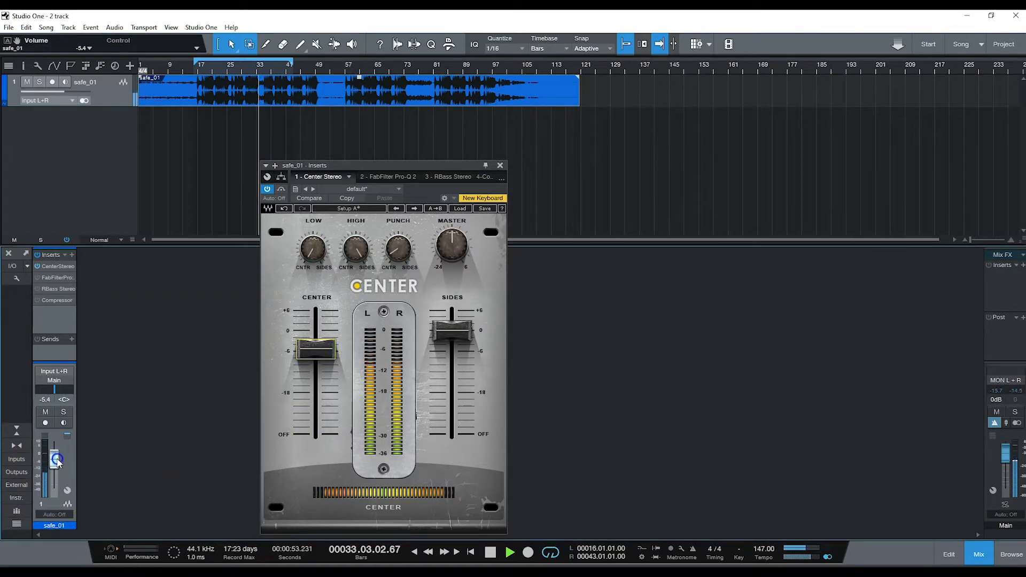
{"action": "mouse_move", "coordinate": [292, 386]}
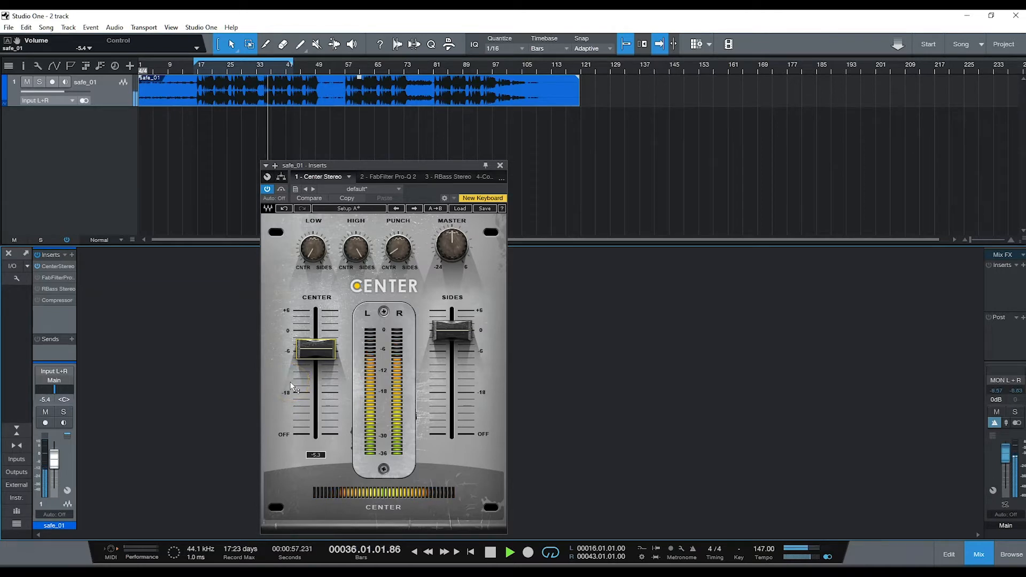
{"action": "left_click_drag", "start_coordinate": [324, 353], "coordinate": [325, 352]}
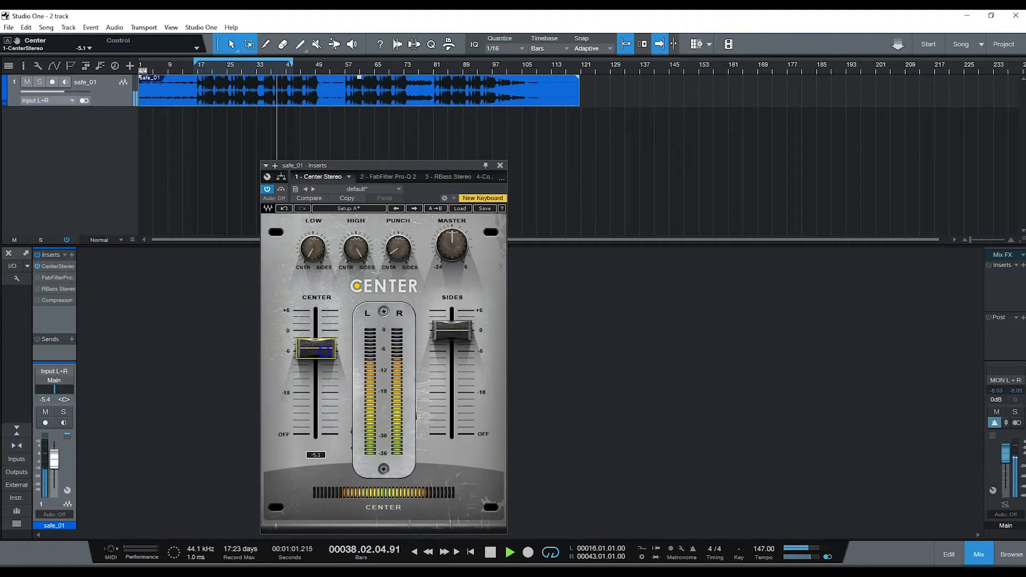
Step: Compare the track with the Center insert bypassed and active, leave it active and close its window
{"action": "left_click", "coordinate": [267, 190]}
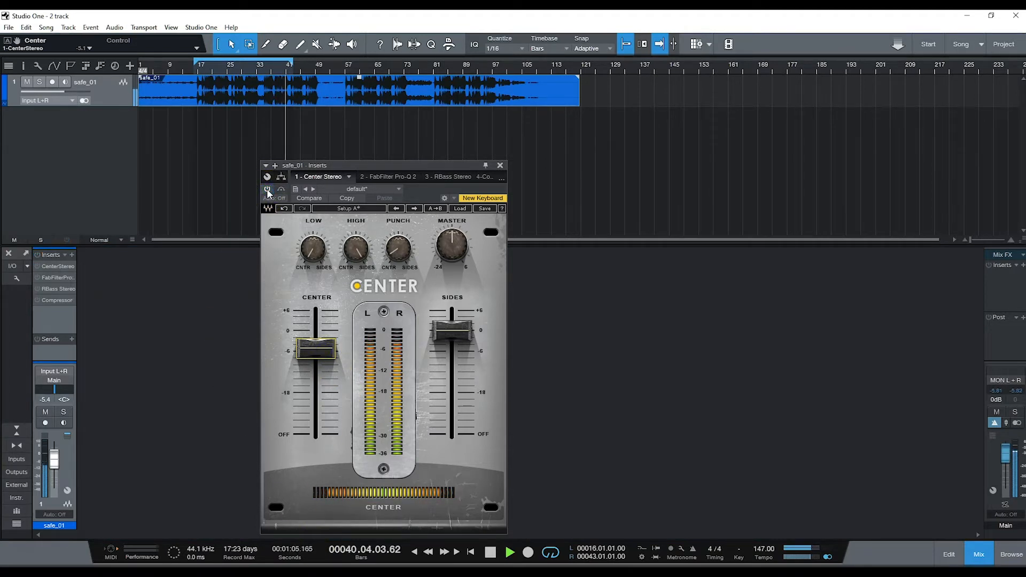
{"action": "left_click", "coordinate": [268, 191]}
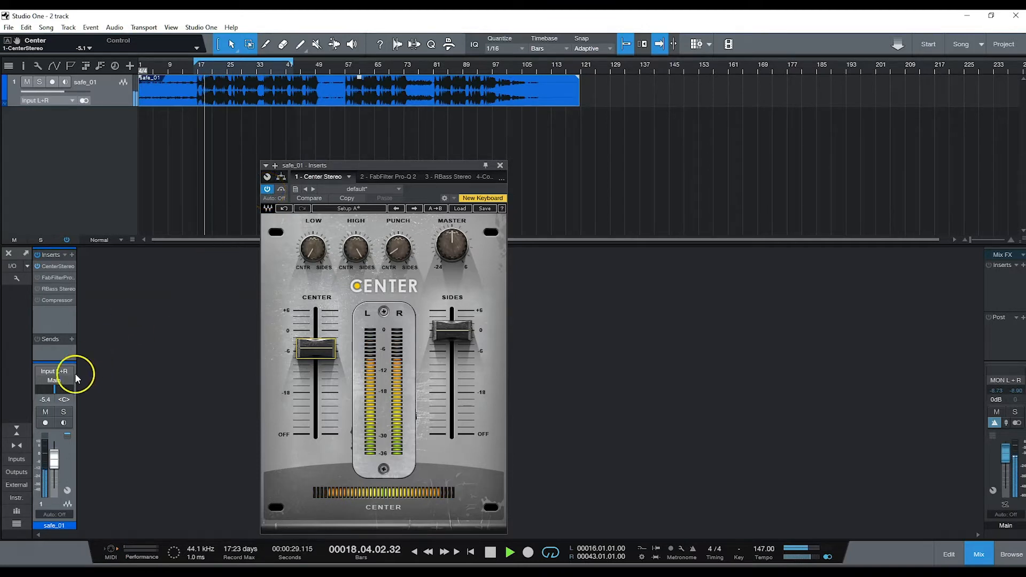
{"action": "left_click_drag", "start_coordinate": [50, 470], "coordinate": [54, 465]}
{"action": "left_click", "coordinate": [267, 189]}
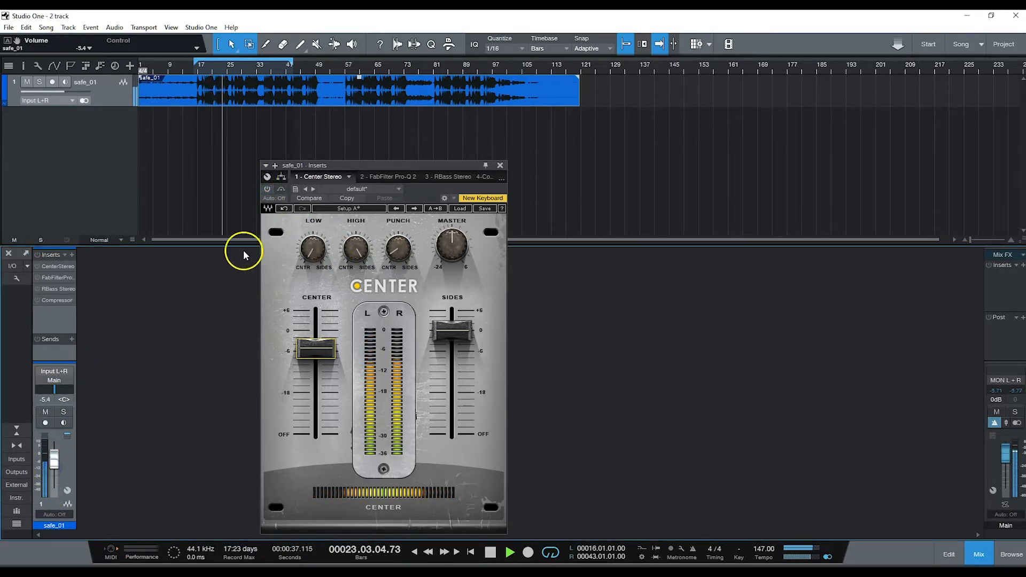
{"action": "left_click", "coordinate": [267, 189]}
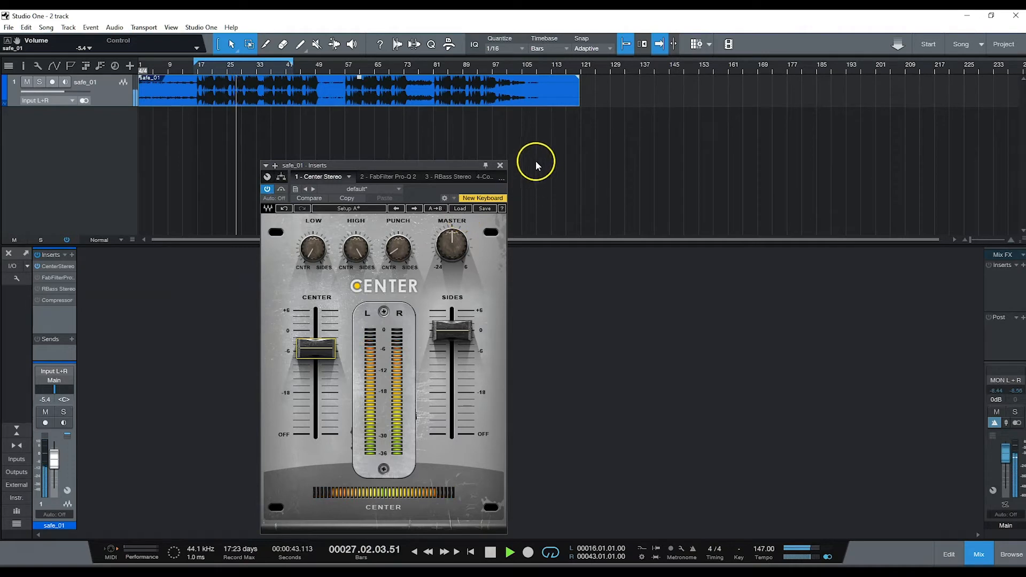
{"action": "left_click", "coordinate": [500, 165]}
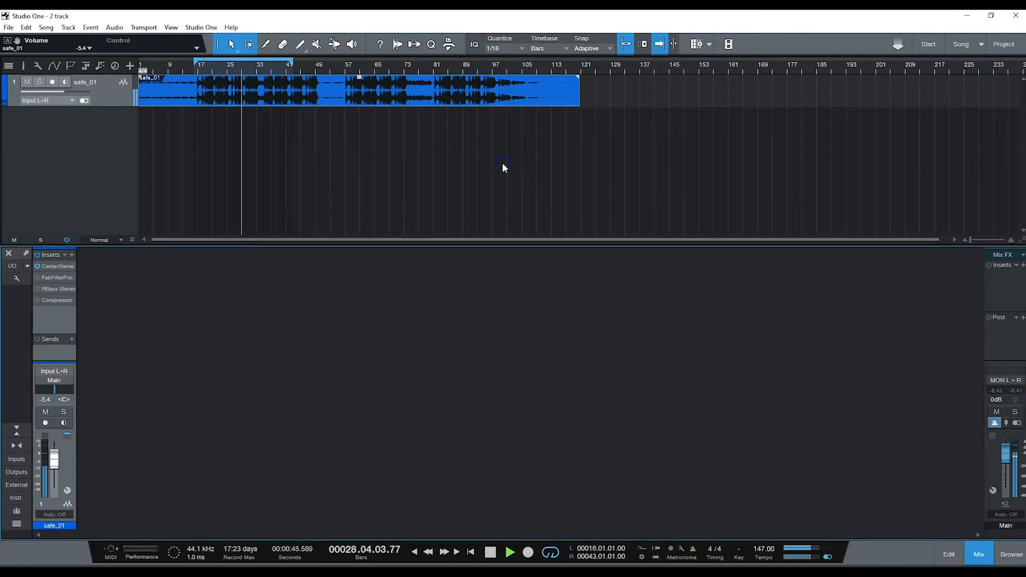
Step: Enable the FabFilter Pro-Q 2 insert and add a 30 dB/oct low cut at about 27.6 Hz
{"action": "double_click", "coordinate": [54, 278]}
{"action": "left_click", "coordinate": [267, 190]}
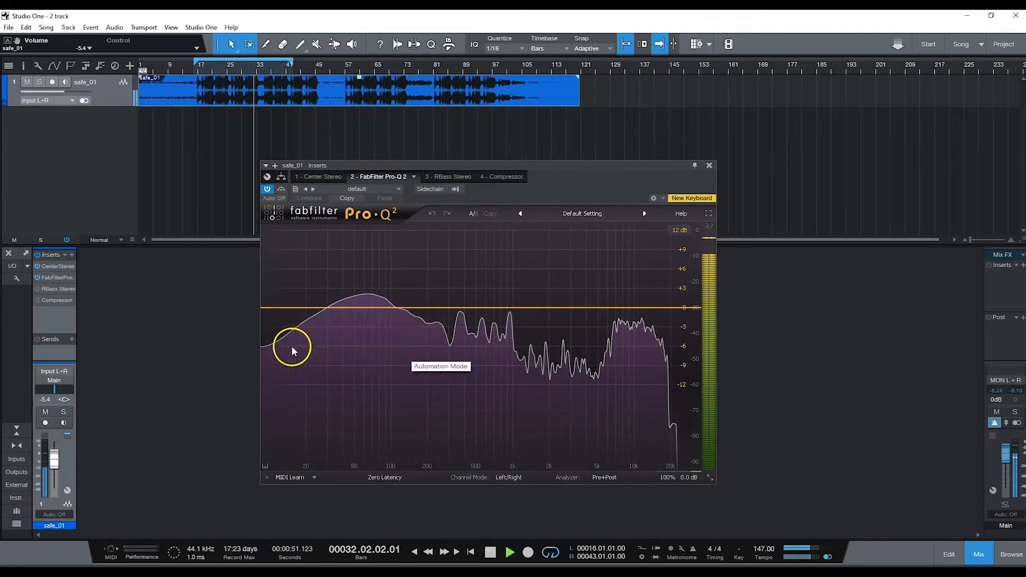
{"action": "double_click", "coordinate": [267, 309]}
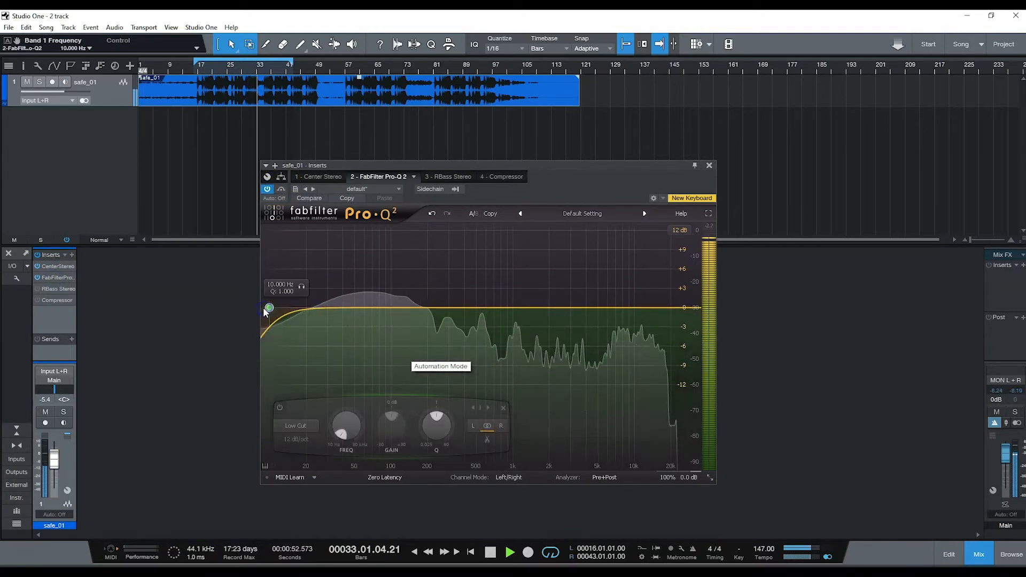
{"action": "left_click", "coordinate": [292, 442]}
{"action": "left_click", "coordinate": [300, 493]}
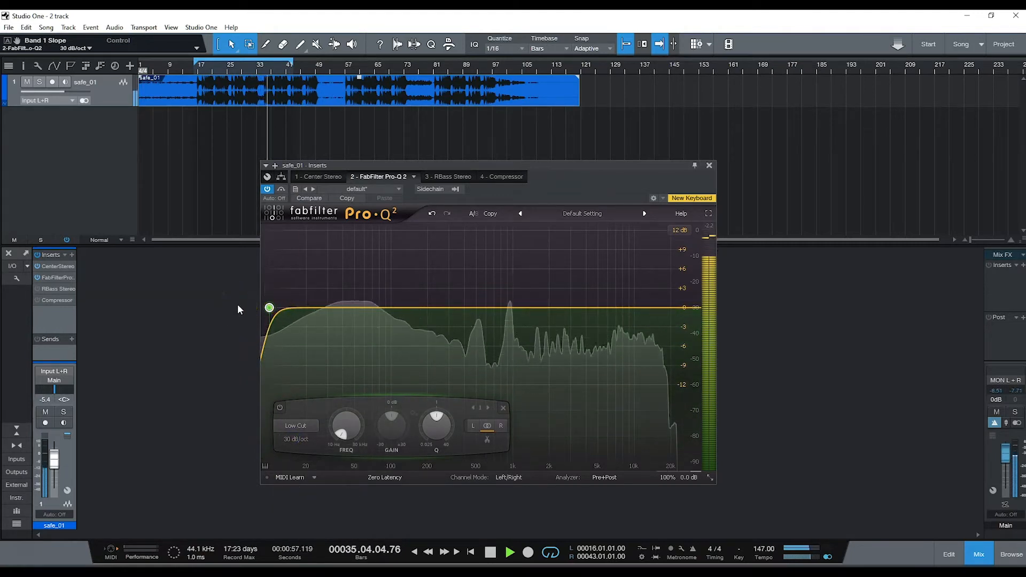
{"action": "left_click_drag", "start_coordinate": [270, 308], "coordinate": [323, 304]}
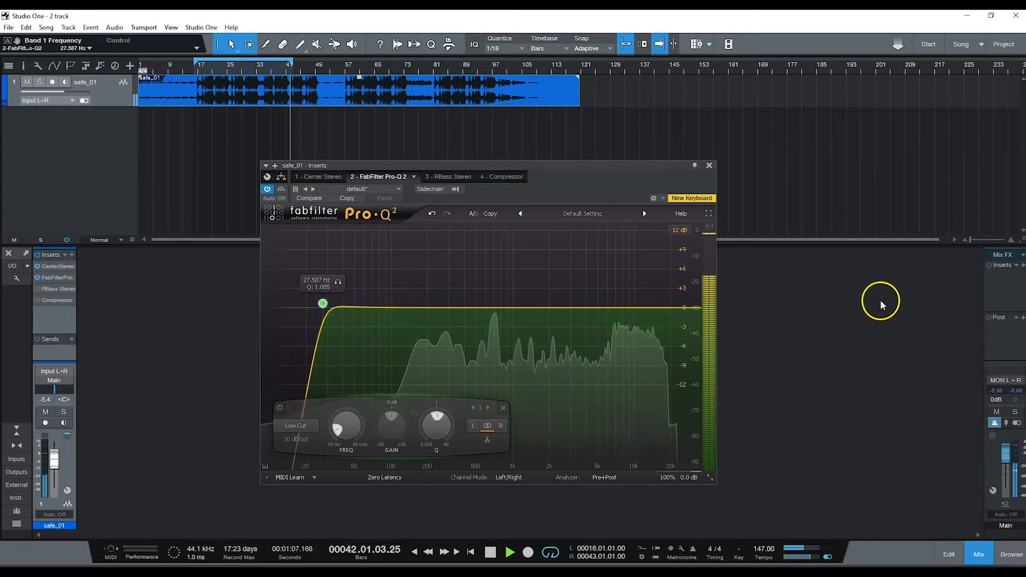
Step: Add a high cut band with a 36 dB/oct slope in Pro-Q 2 and place it at about 14448 Hz
{"action": "left_click", "coordinate": [680, 309]}
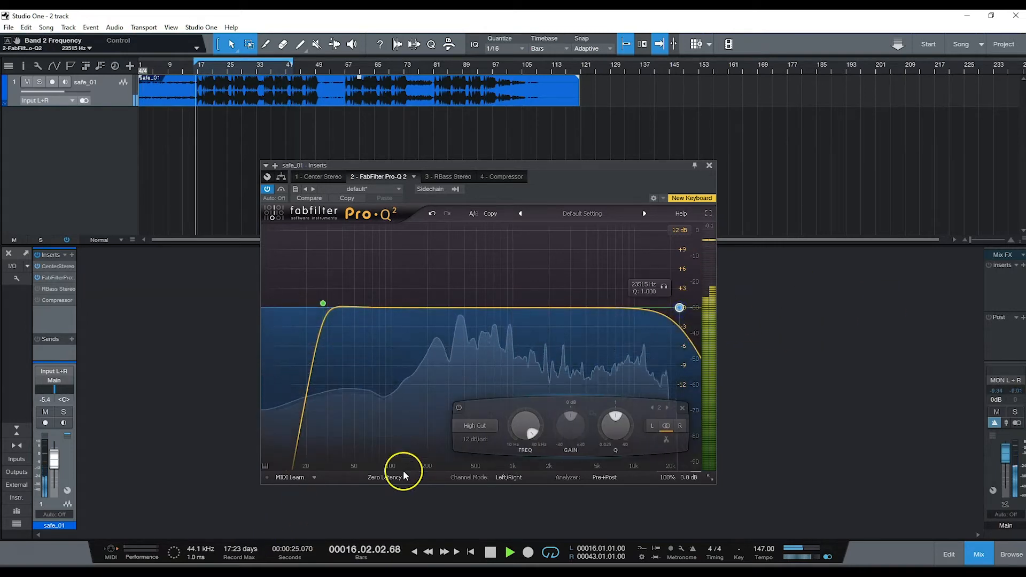
{"action": "left_click", "coordinate": [475, 438]}
{"action": "left_click", "coordinate": [480, 508]}
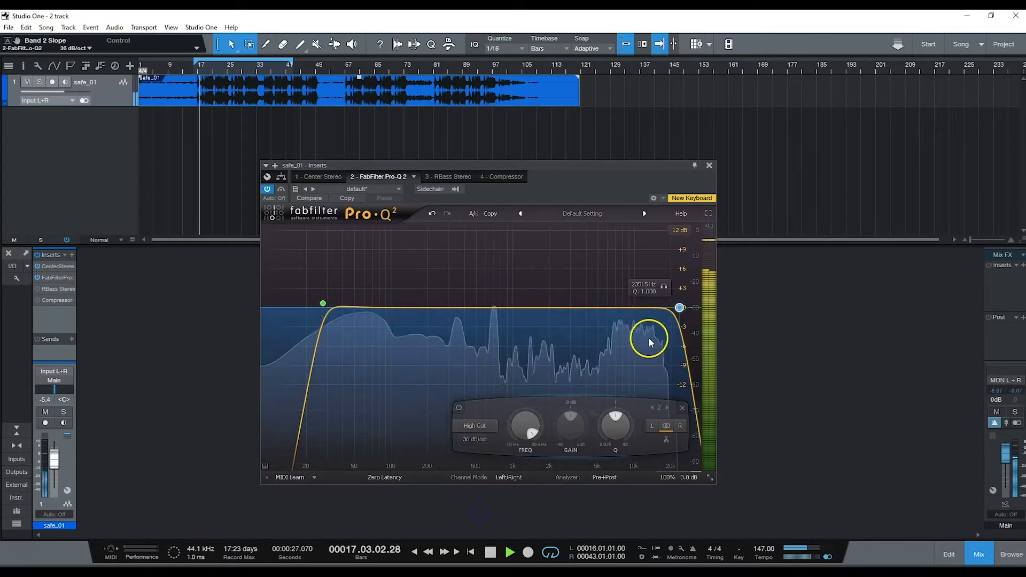
{"action": "left_click_drag", "start_coordinate": [679, 308], "coordinate": [599, 309]}
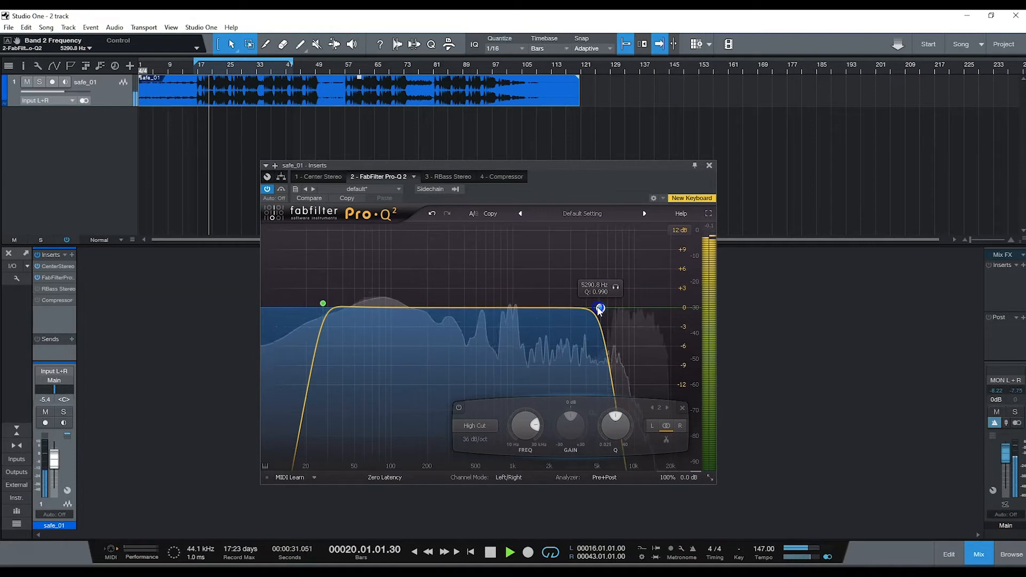
{"action": "left_click_drag", "start_coordinate": [599, 309], "coordinate": [653, 310]}
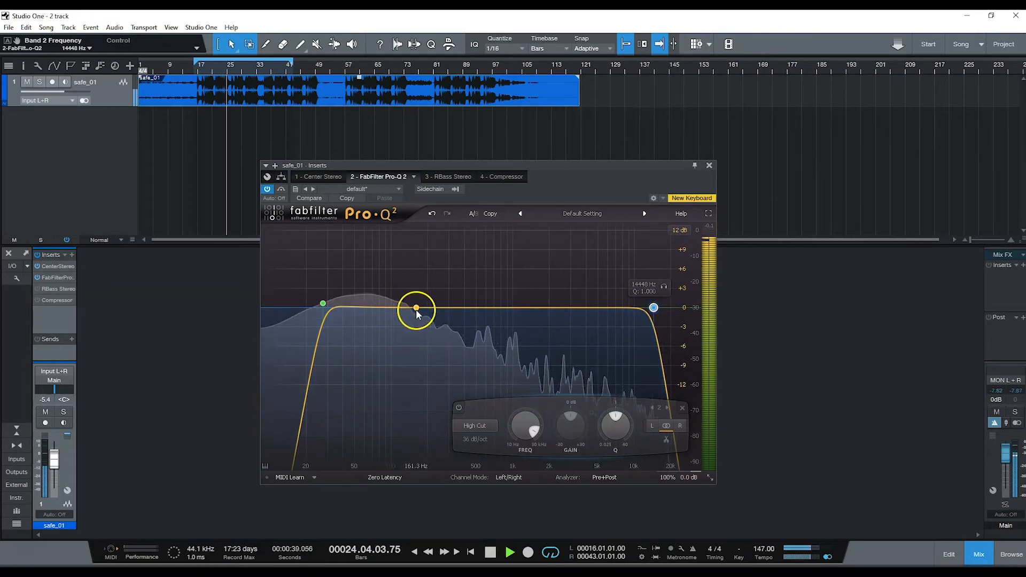
Step: Add a bell band in Pro-Q 2 with a Q of about 2.84 and cut about 1.75 dB just below 10 kHz
{"action": "left_click", "coordinate": [585, 309]}
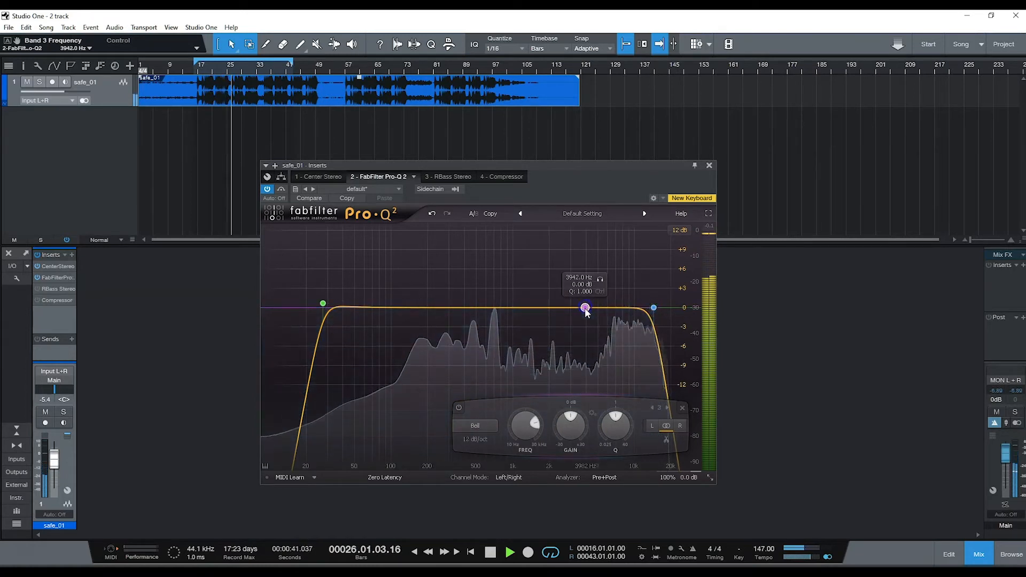
{"action": "left_click_drag", "start_coordinate": [614, 441], "coordinate": [616, 411]}
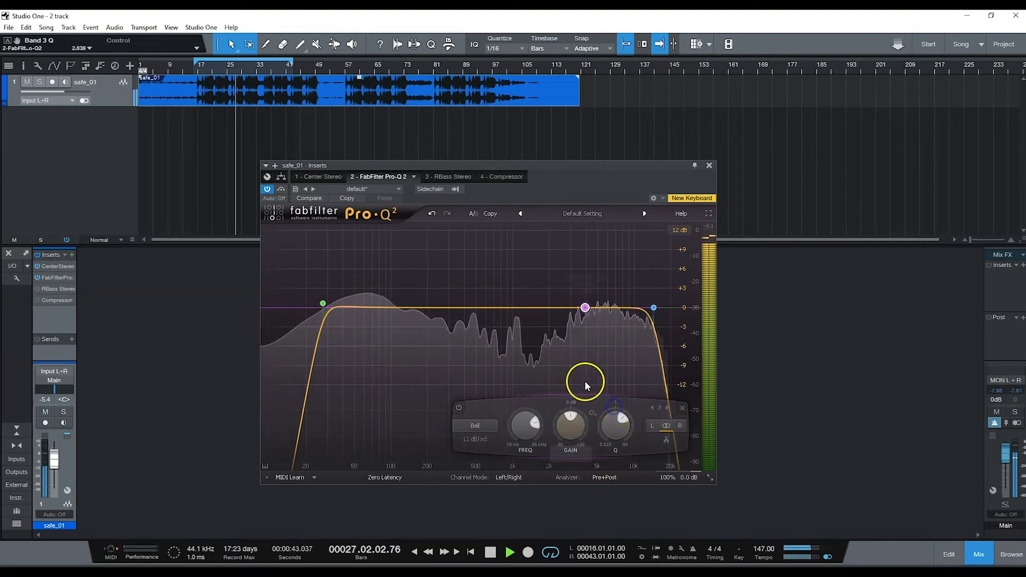
{"action": "left_click_drag", "start_coordinate": [586, 307], "coordinate": [634, 322]}
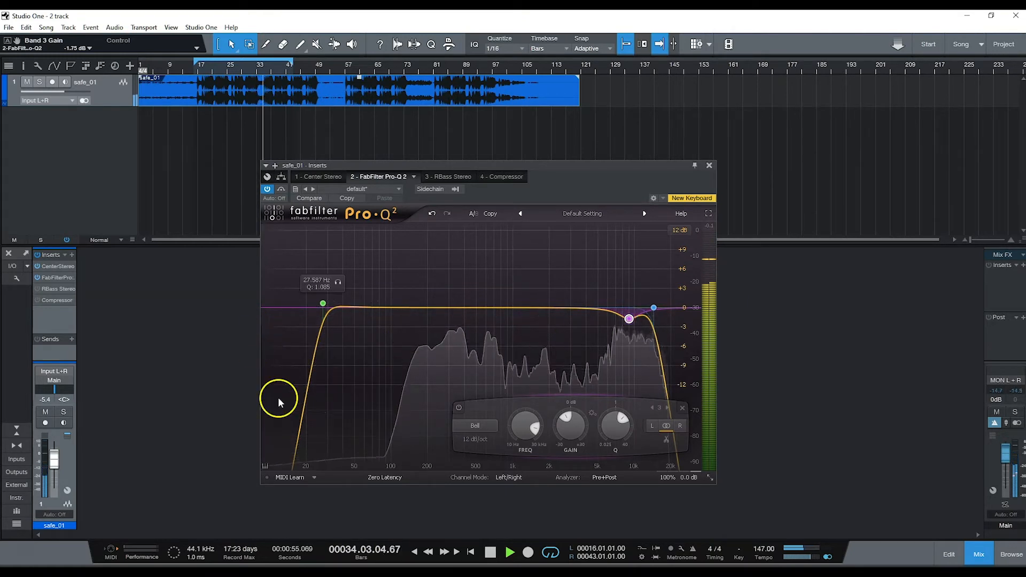
Step: Add a bell cut of -2.17 dB at about 64 Hz with Q 1.856, and compare Pro-Q 2 bypassed and active
{"action": "left_click", "coordinate": [366, 308]}
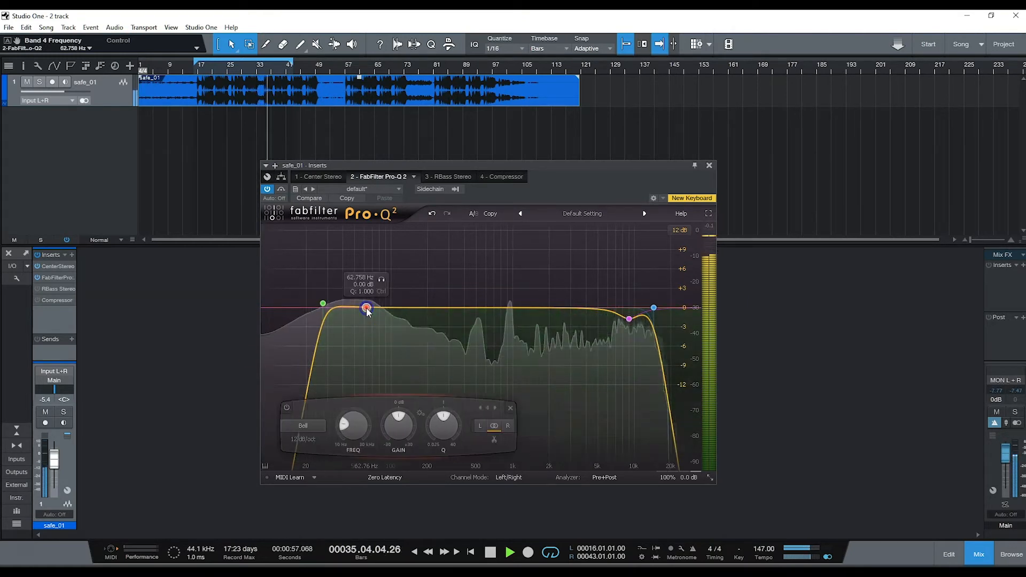
{"action": "left_click_drag", "start_coordinate": [433, 427], "coordinate": [430, 419]}
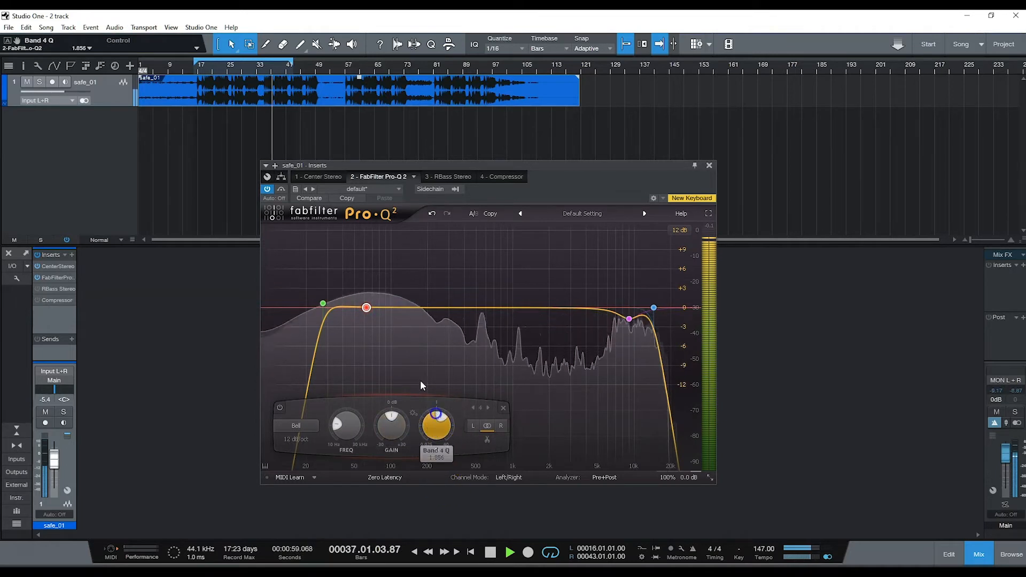
{"action": "left_click_drag", "start_coordinate": [367, 308], "coordinate": [367, 322]}
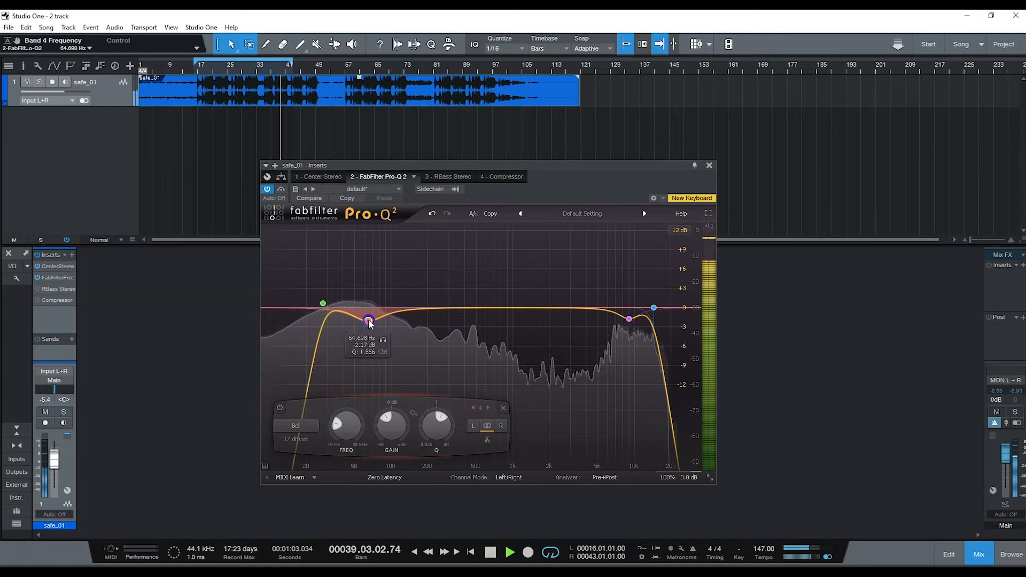
{"action": "left_click", "coordinate": [267, 190]}
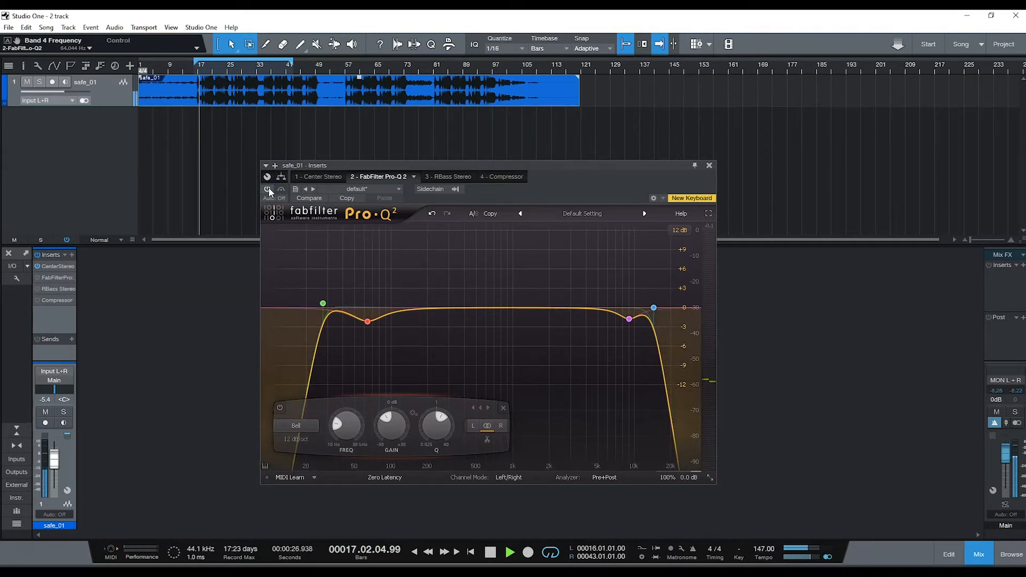
{"action": "left_click", "coordinate": [268, 190]}
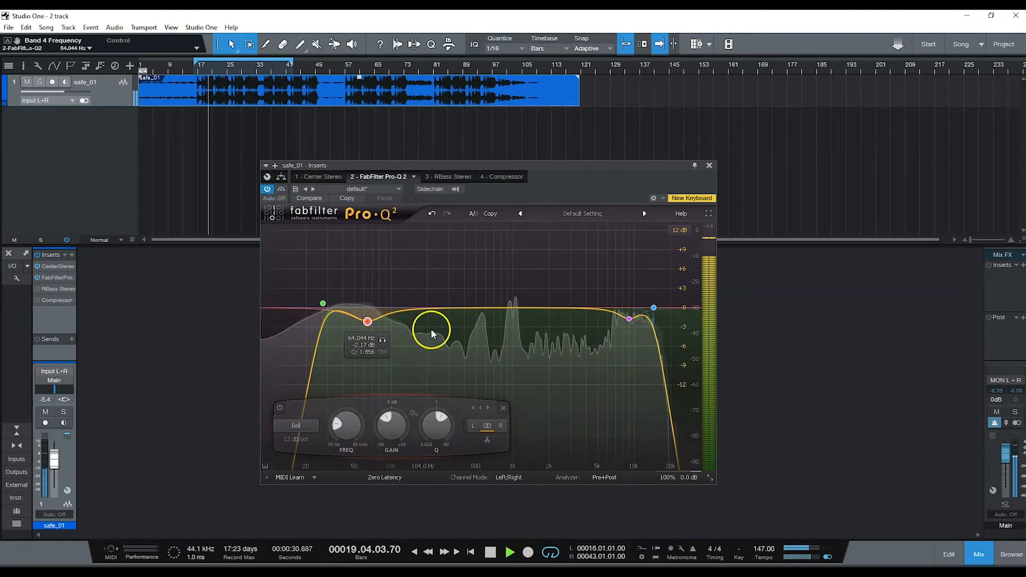
Step: Add a midrange bell band in Pro-Q 2 at about 502 Hz with a gain of -1.75 dB and Q 1.836
{"action": "left_click", "coordinate": [481, 308]}
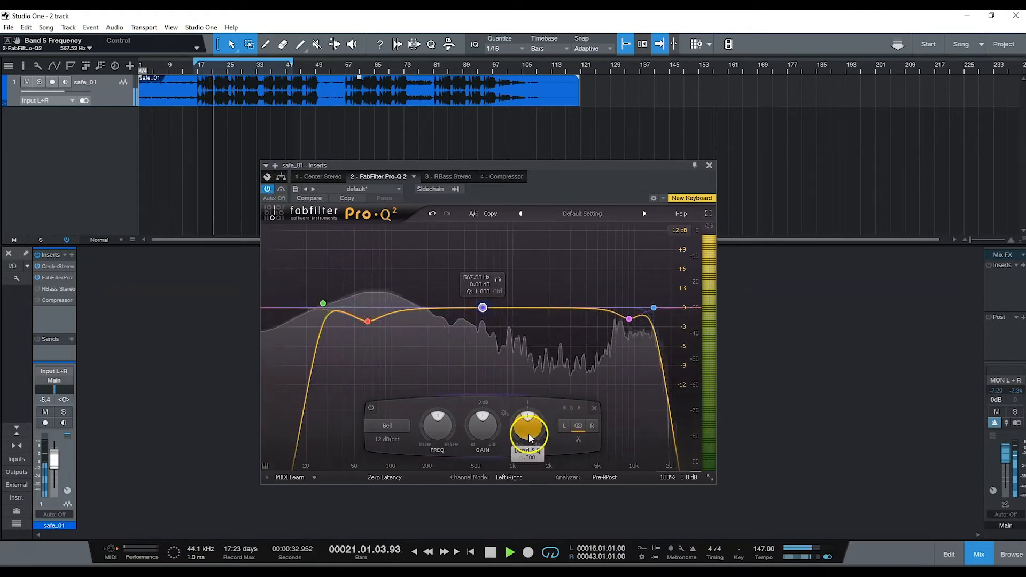
{"action": "left_click_drag", "start_coordinate": [481, 307], "coordinate": [483, 315]}
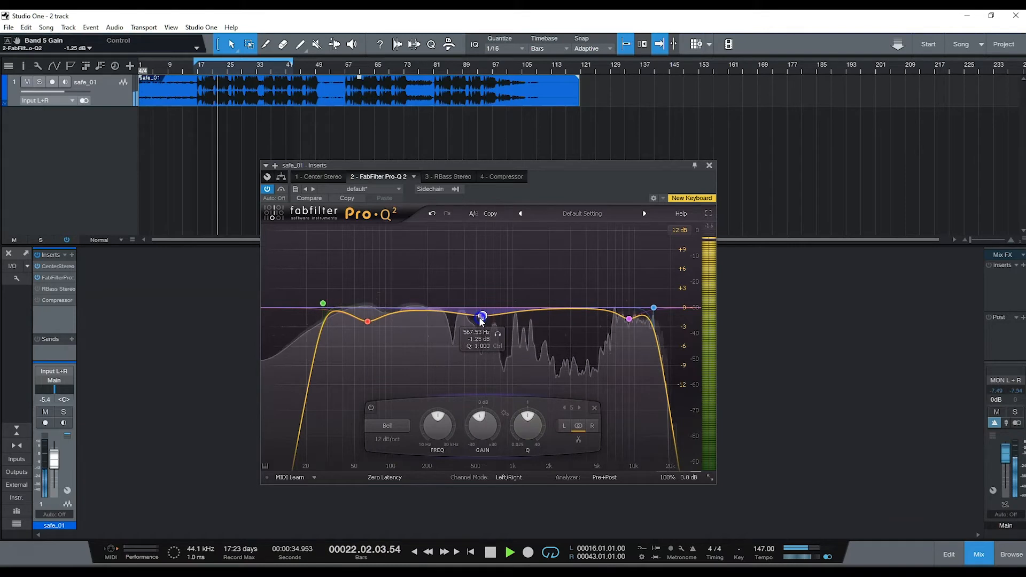
{"action": "left_click_drag", "start_coordinate": [529, 432], "coordinate": [531, 415]}
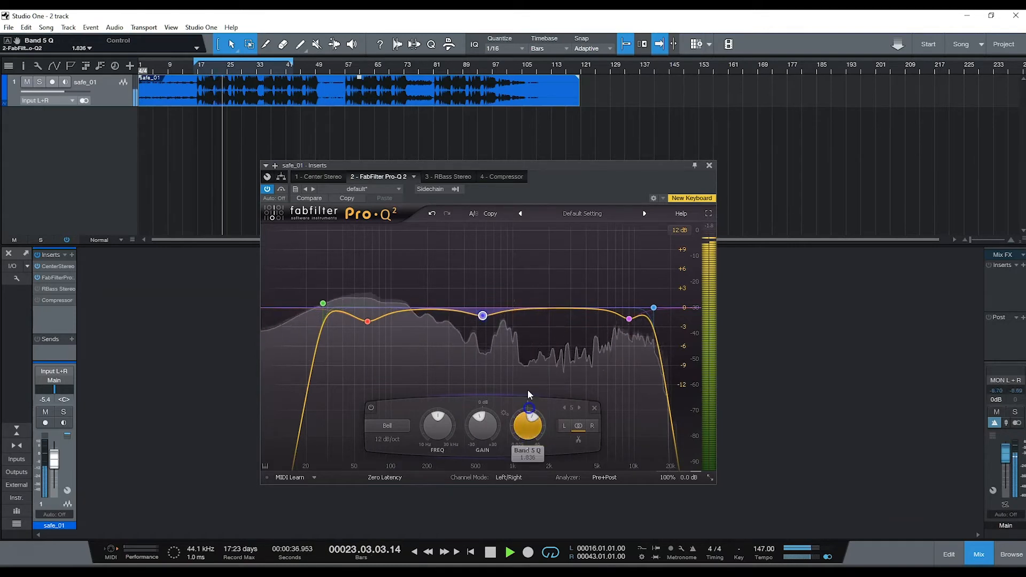
{"action": "left_click_drag", "start_coordinate": [471, 315], "coordinate": [477, 319]}
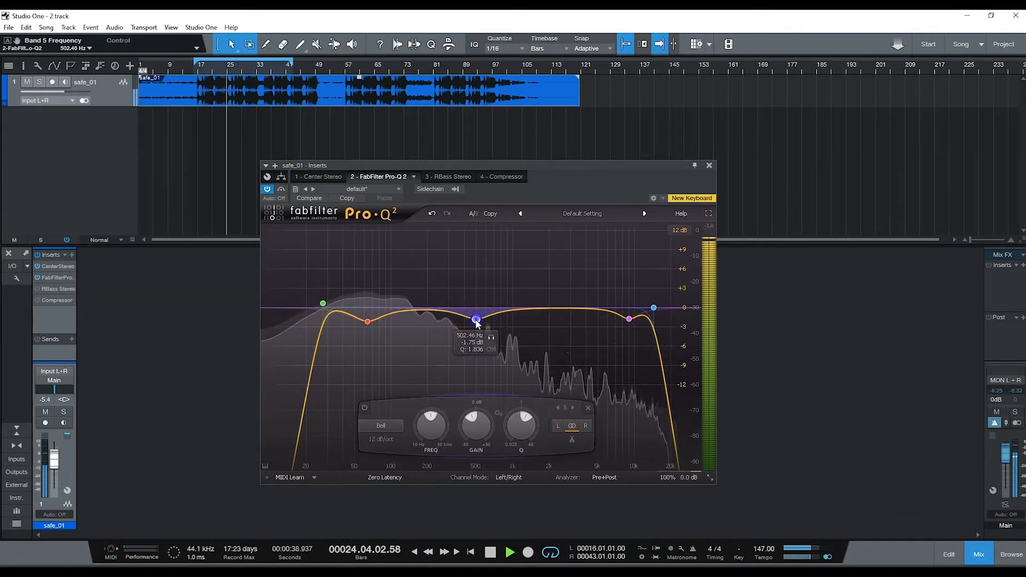
Step: Compare the track with Pro-Q 2 bypassed and active, leave it active and close its window
{"action": "left_click", "coordinate": [267, 190]}
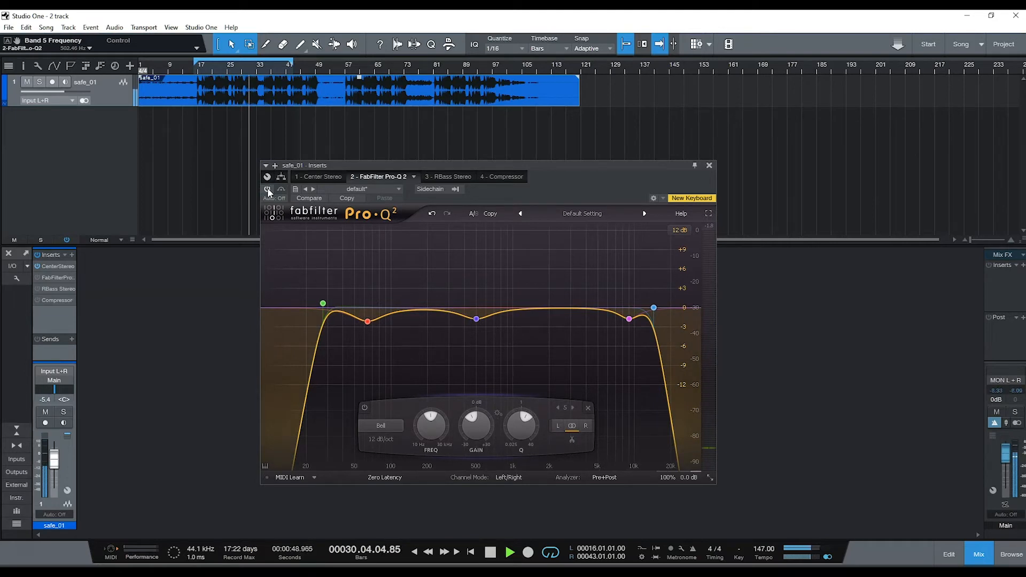
{"action": "left_click", "coordinate": [267, 189]}
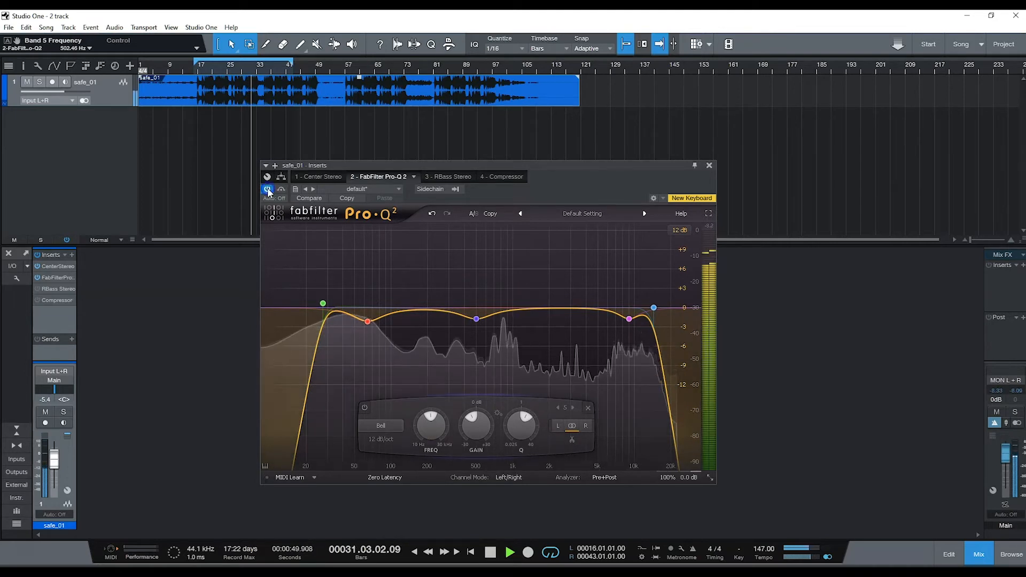
{"action": "left_click", "coordinate": [710, 166]}
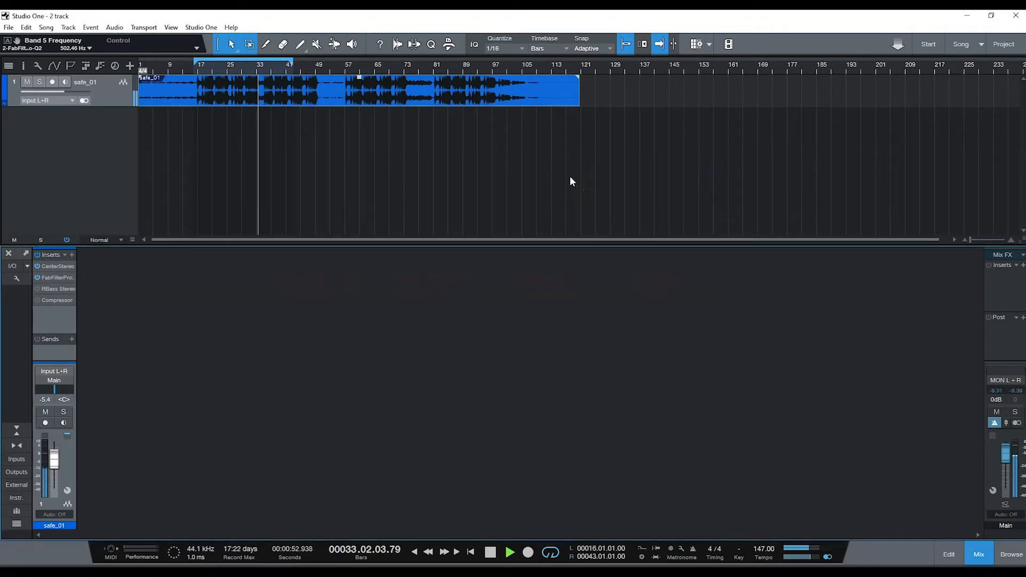
Step: Open the RBass Stereo insert, set its gain to -0.3 dB and intensity to -24.0 dB, and enable it
{"action": "left_click", "coordinate": [50, 290]}
{"action": "left_click_drag", "start_coordinate": [400, 278], "coordinate": [401, 280]}
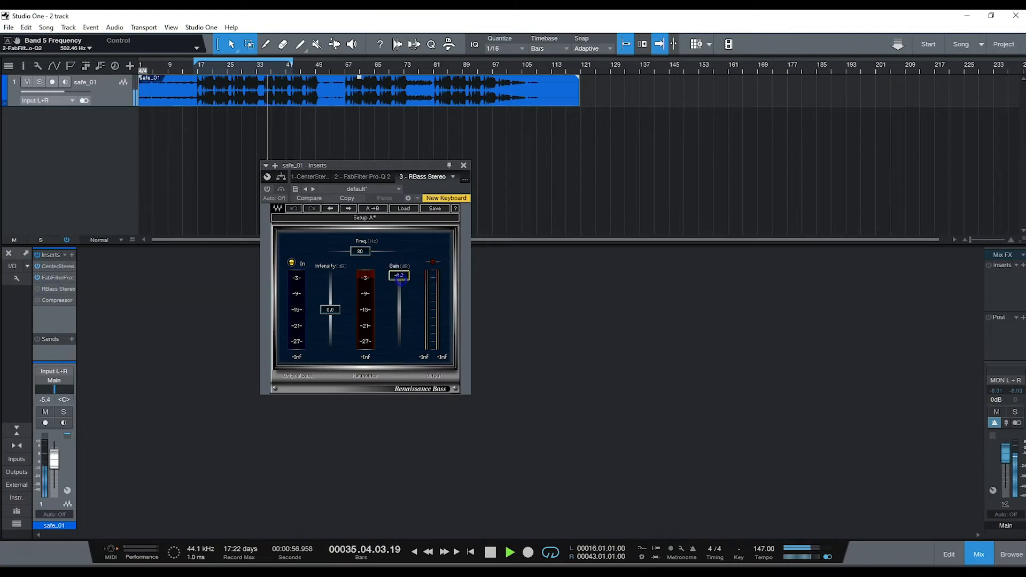
{"action": "left_click_drag", "start_coordinate": [330, 318], "coordinate": [324, 374]}
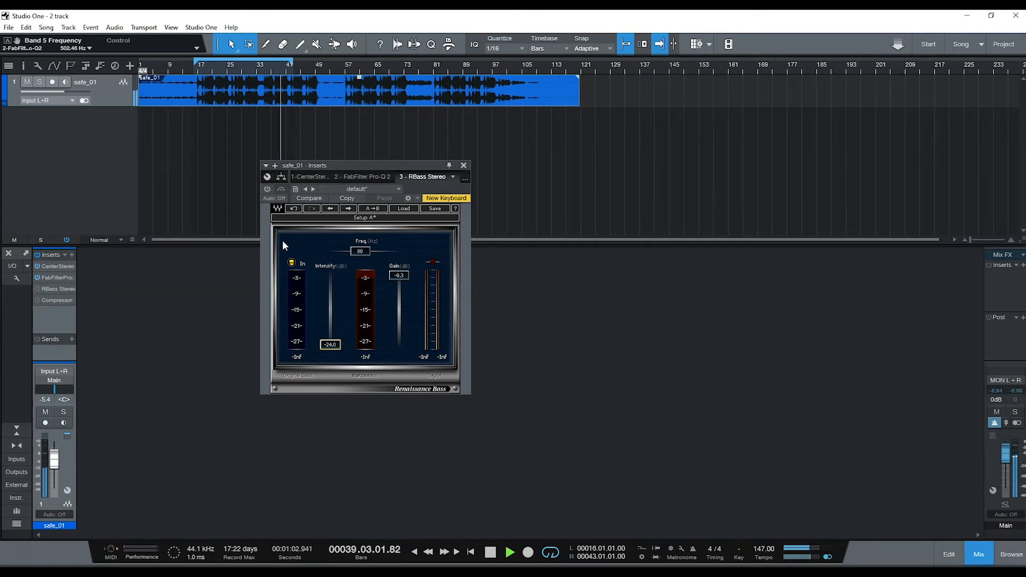
{"action": "left_click", "coordinate": [266, 189]}
Step: Tune the RBass intensity to -13.5 dB while comparing the insert bypassed and active, and close its window
{"action": "left_click_drag", "start_coordinate": [330, 344], "coordinate": [323, 262]}
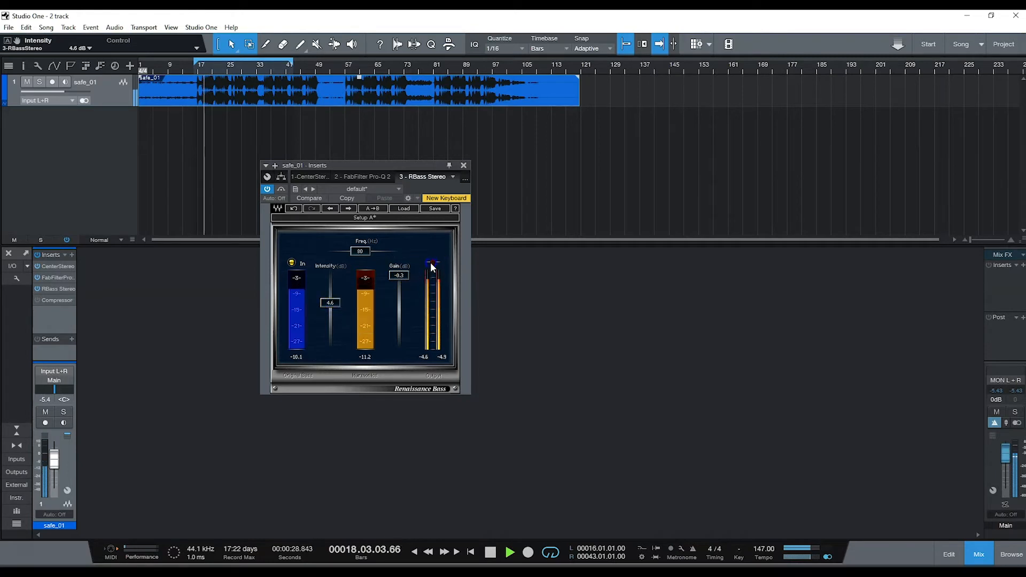
{"action": "left_click_drag", "start_coordinate": [330, 311], "coordinate": [322, 400]}
{"action": "left_click", "coordinate": [267, 189]}
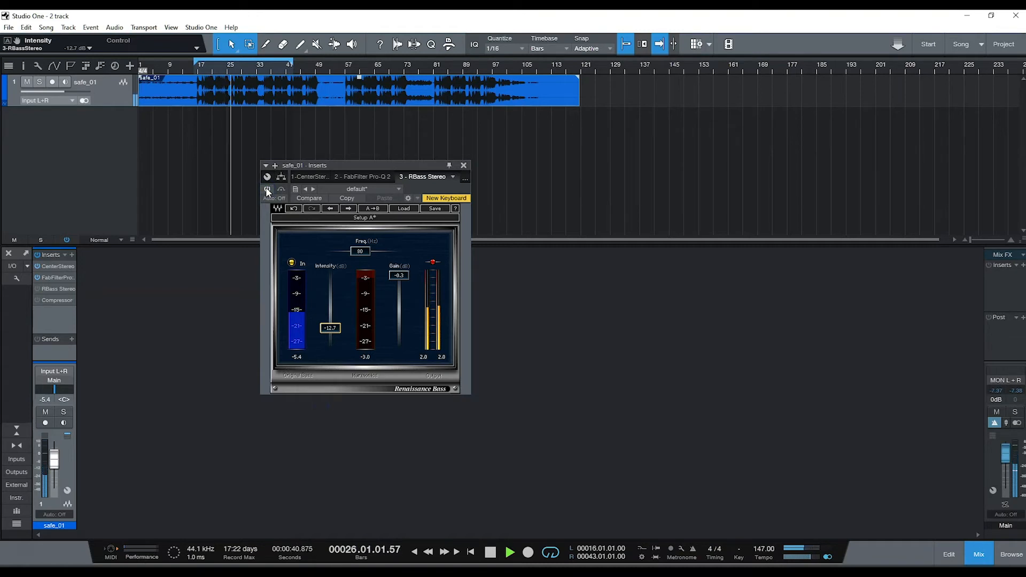
{"action": "left_click", "coordinate": [268, 189]}
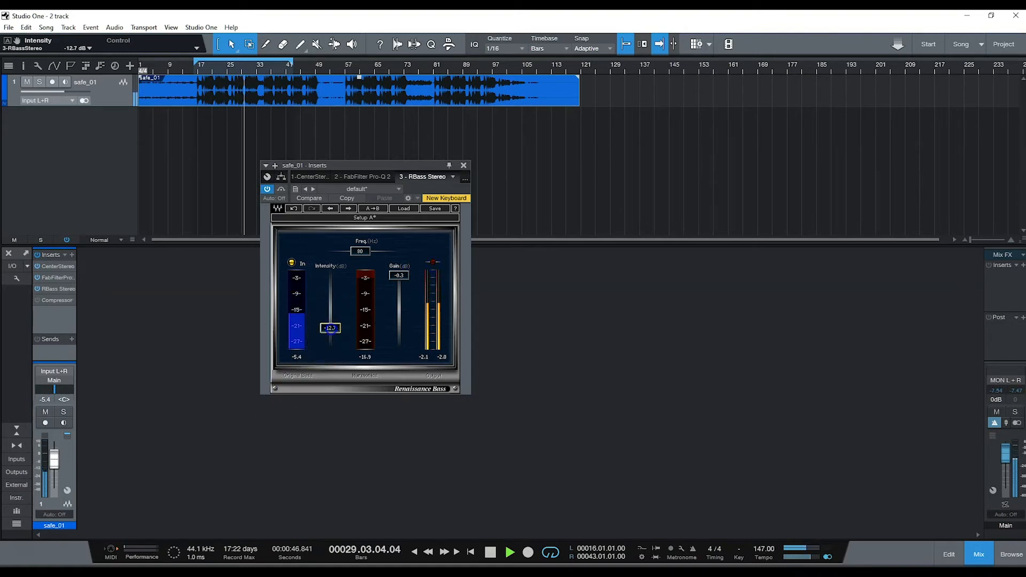
{"action": "left_click_drag", "start_coordinate": [331, 328], "coordinate": [331, 331]}
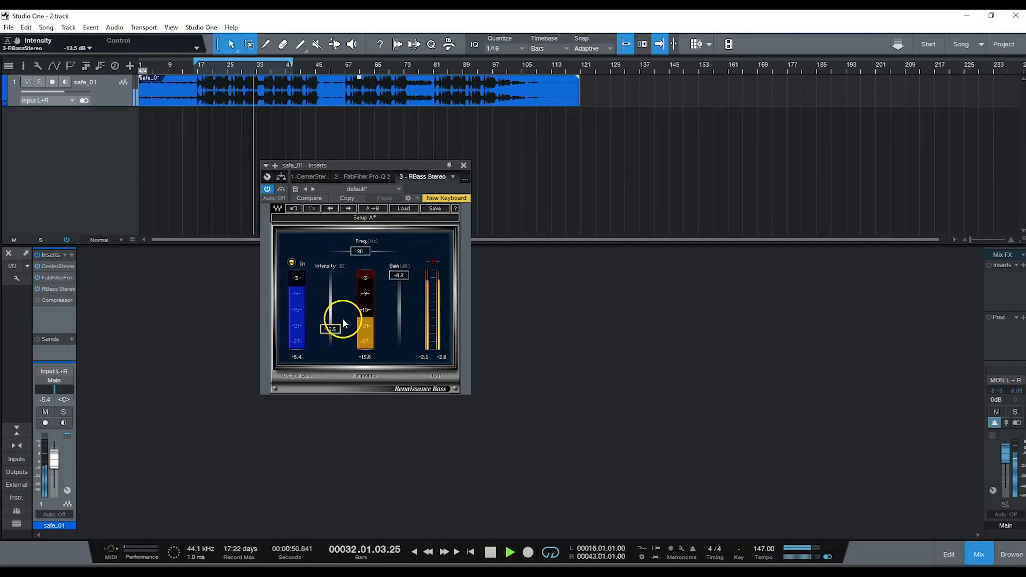
{"action": "left_click", "coordinate": [464, 165]}
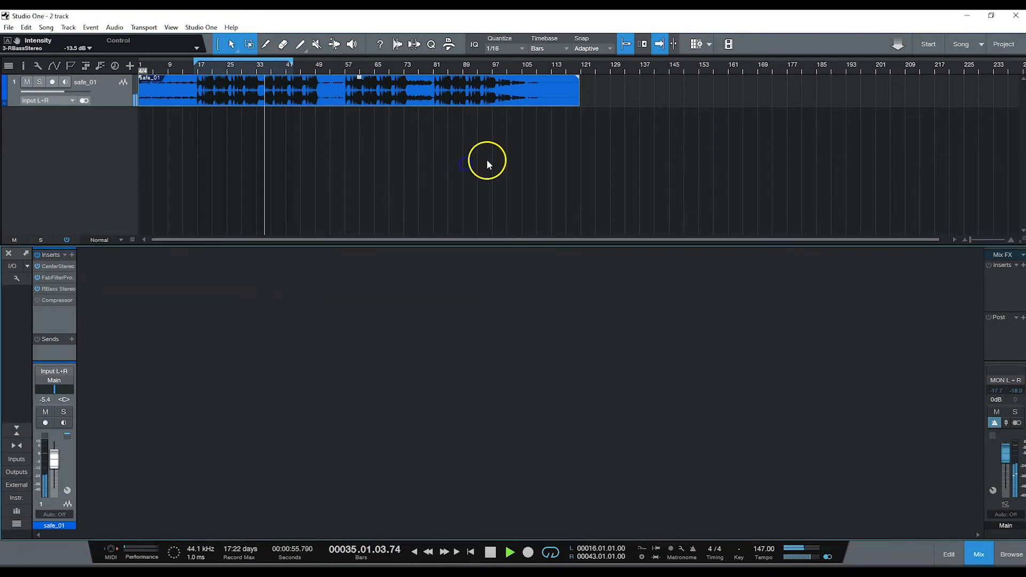
Step: Open the Compressor insert and compare the track with it active and bypassed, leaving it active
{"action": "left_click", "coordinate": [51, 302]}
{"action": "left_click", "coordinate": [266, 189]}
{"action": "left_click", "coordinate": [266, 189]}
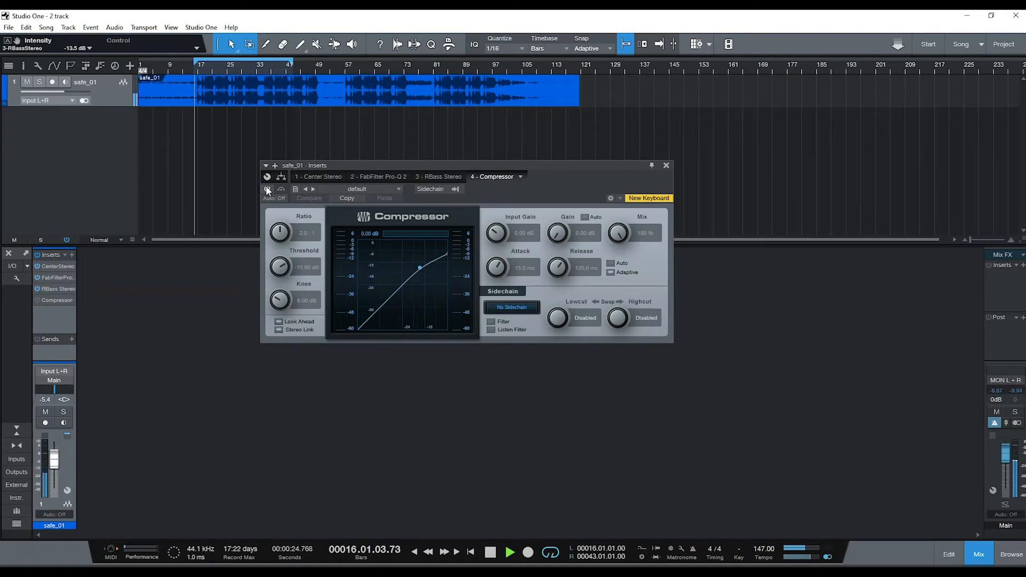
{"action": "left_click", "coordinate": [267, 189]}
Step: Set the Compressor's ratio to 4.2:1 and threshold to -6.84 dB, and close its window
{"action": "left_click_drag", "start_coordinate": [280, 232], "coordinate": [280, 230]}
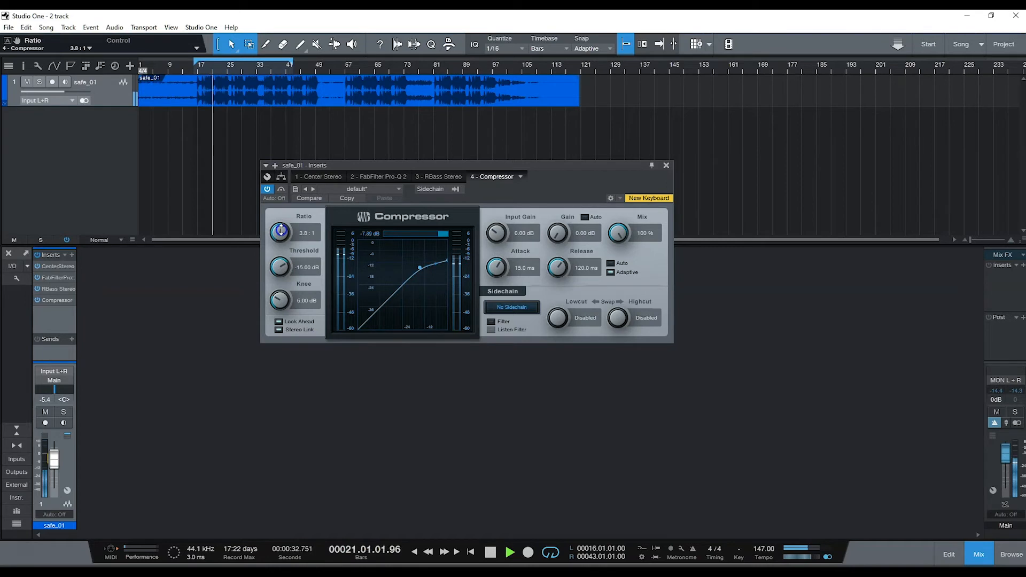
{"action": "left_click_drag", "start_coordinate": [282, 266], "coordinate": [283, 263]}
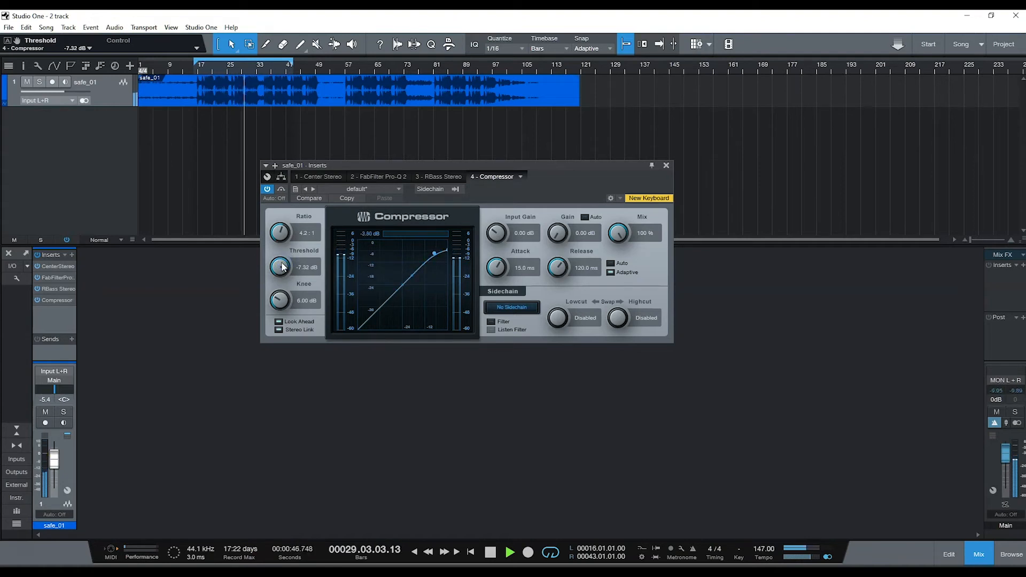
{"action": "left_click_drag", "start_coordinate": [284, 267], "coordinate": [281, 266]}
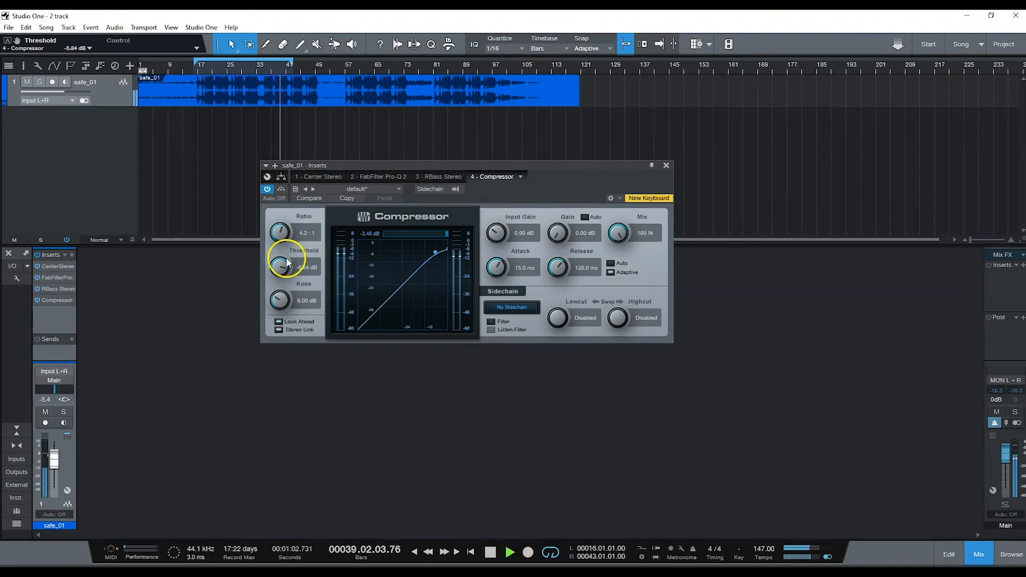
{"action": "left_click", "coordinate": [666, 166]}
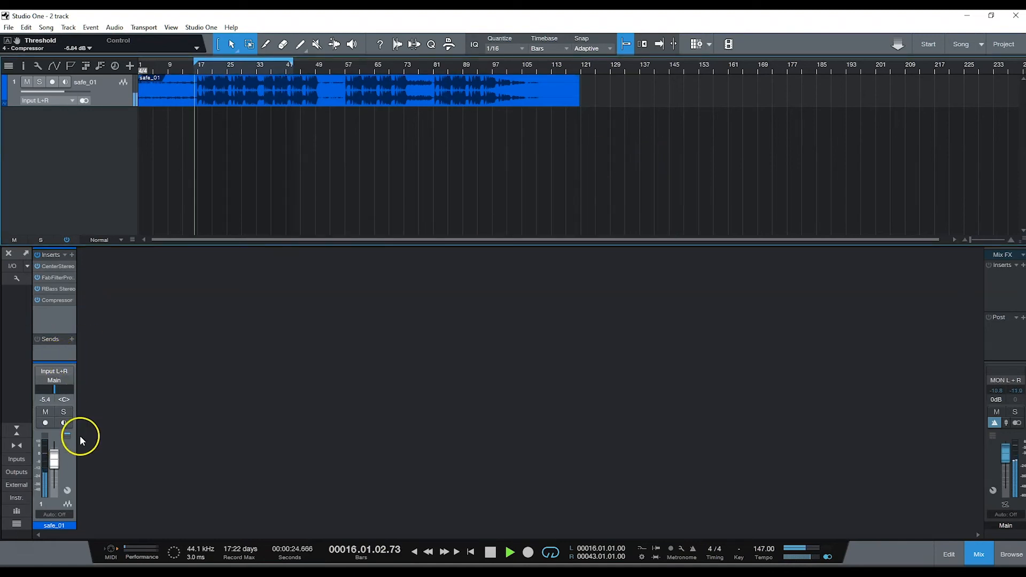
Step: Adjust the safe_01 channel volume
{"action": "left_click", "coordinate": [54, 459]}
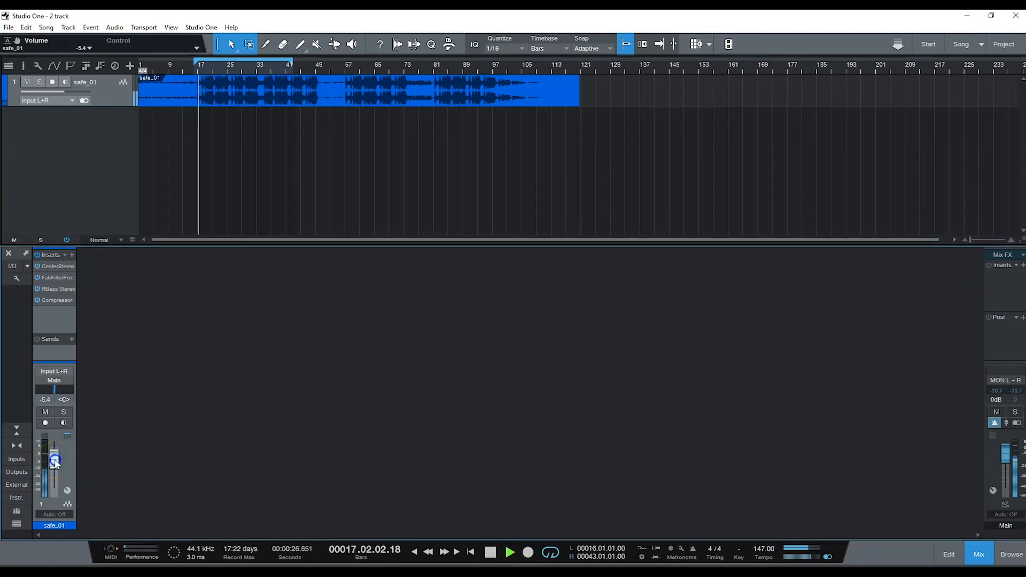